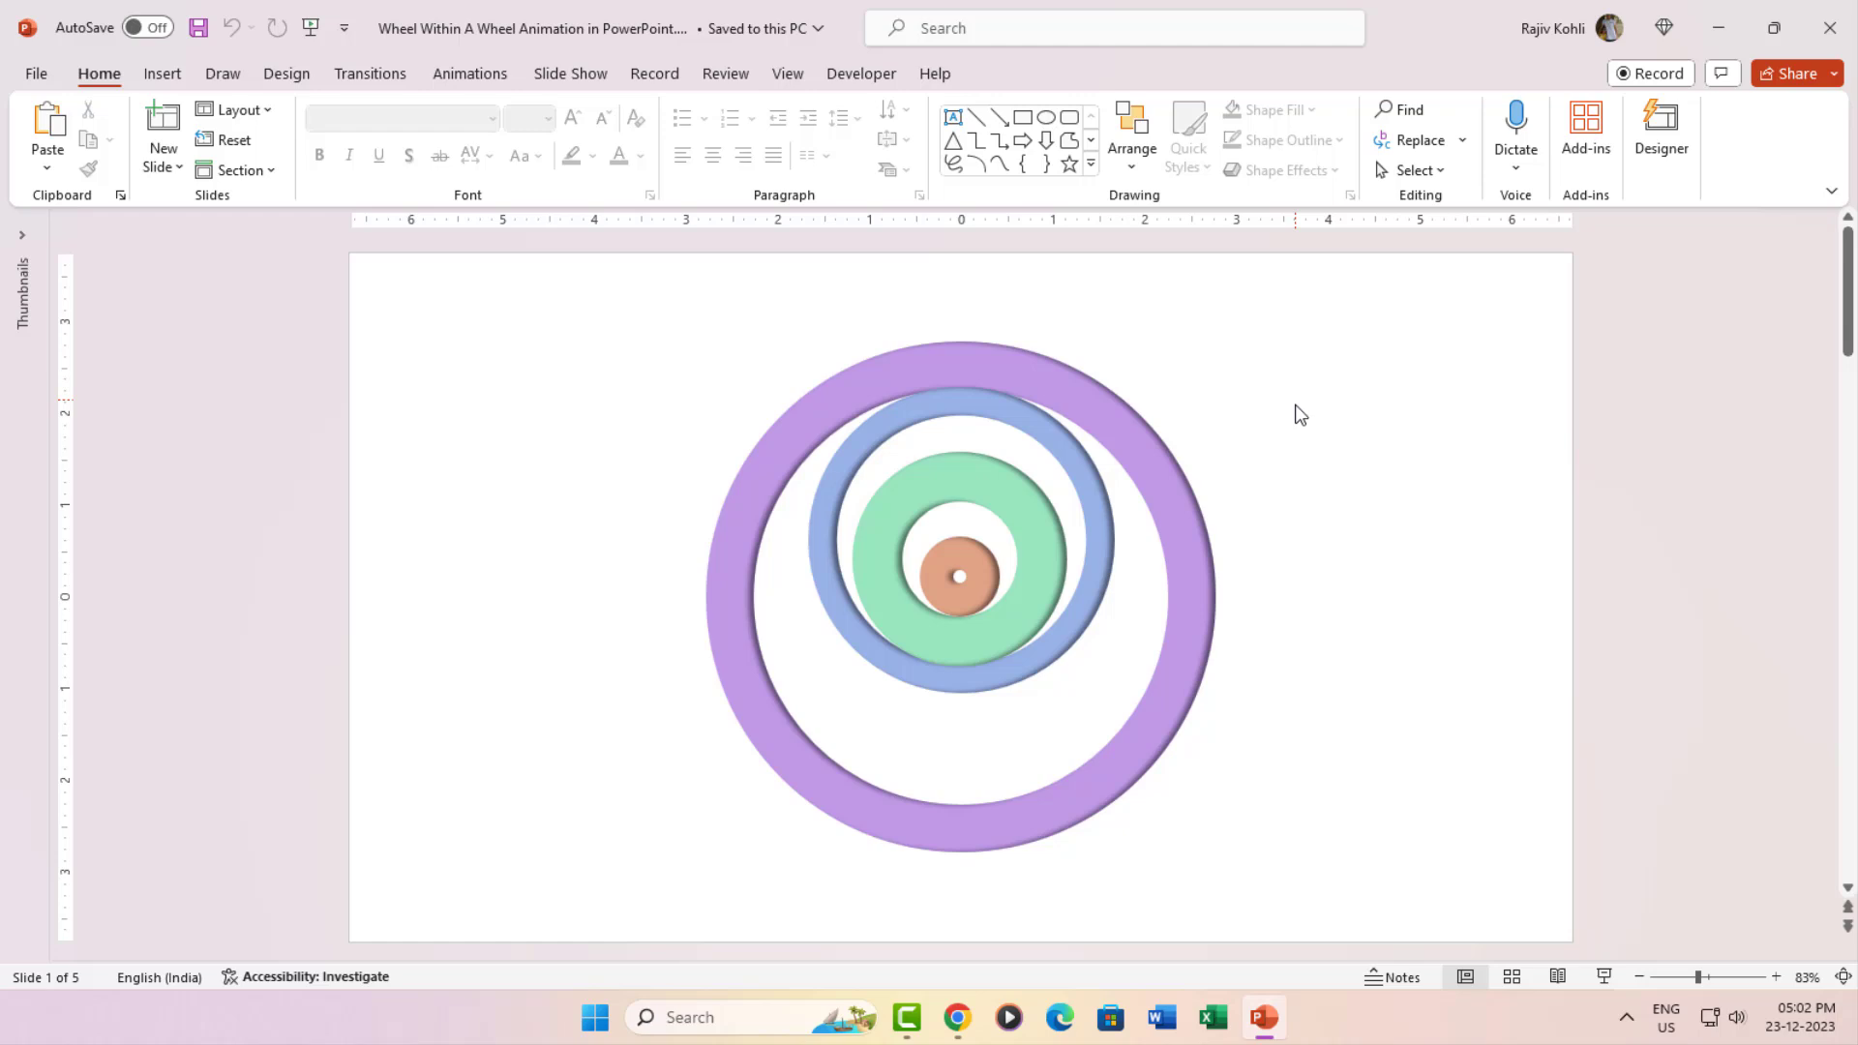
- Download the Wheel Within A Wheel Animation presentation from the tutorial page and open it in PowerPoint
click(958, 1018)
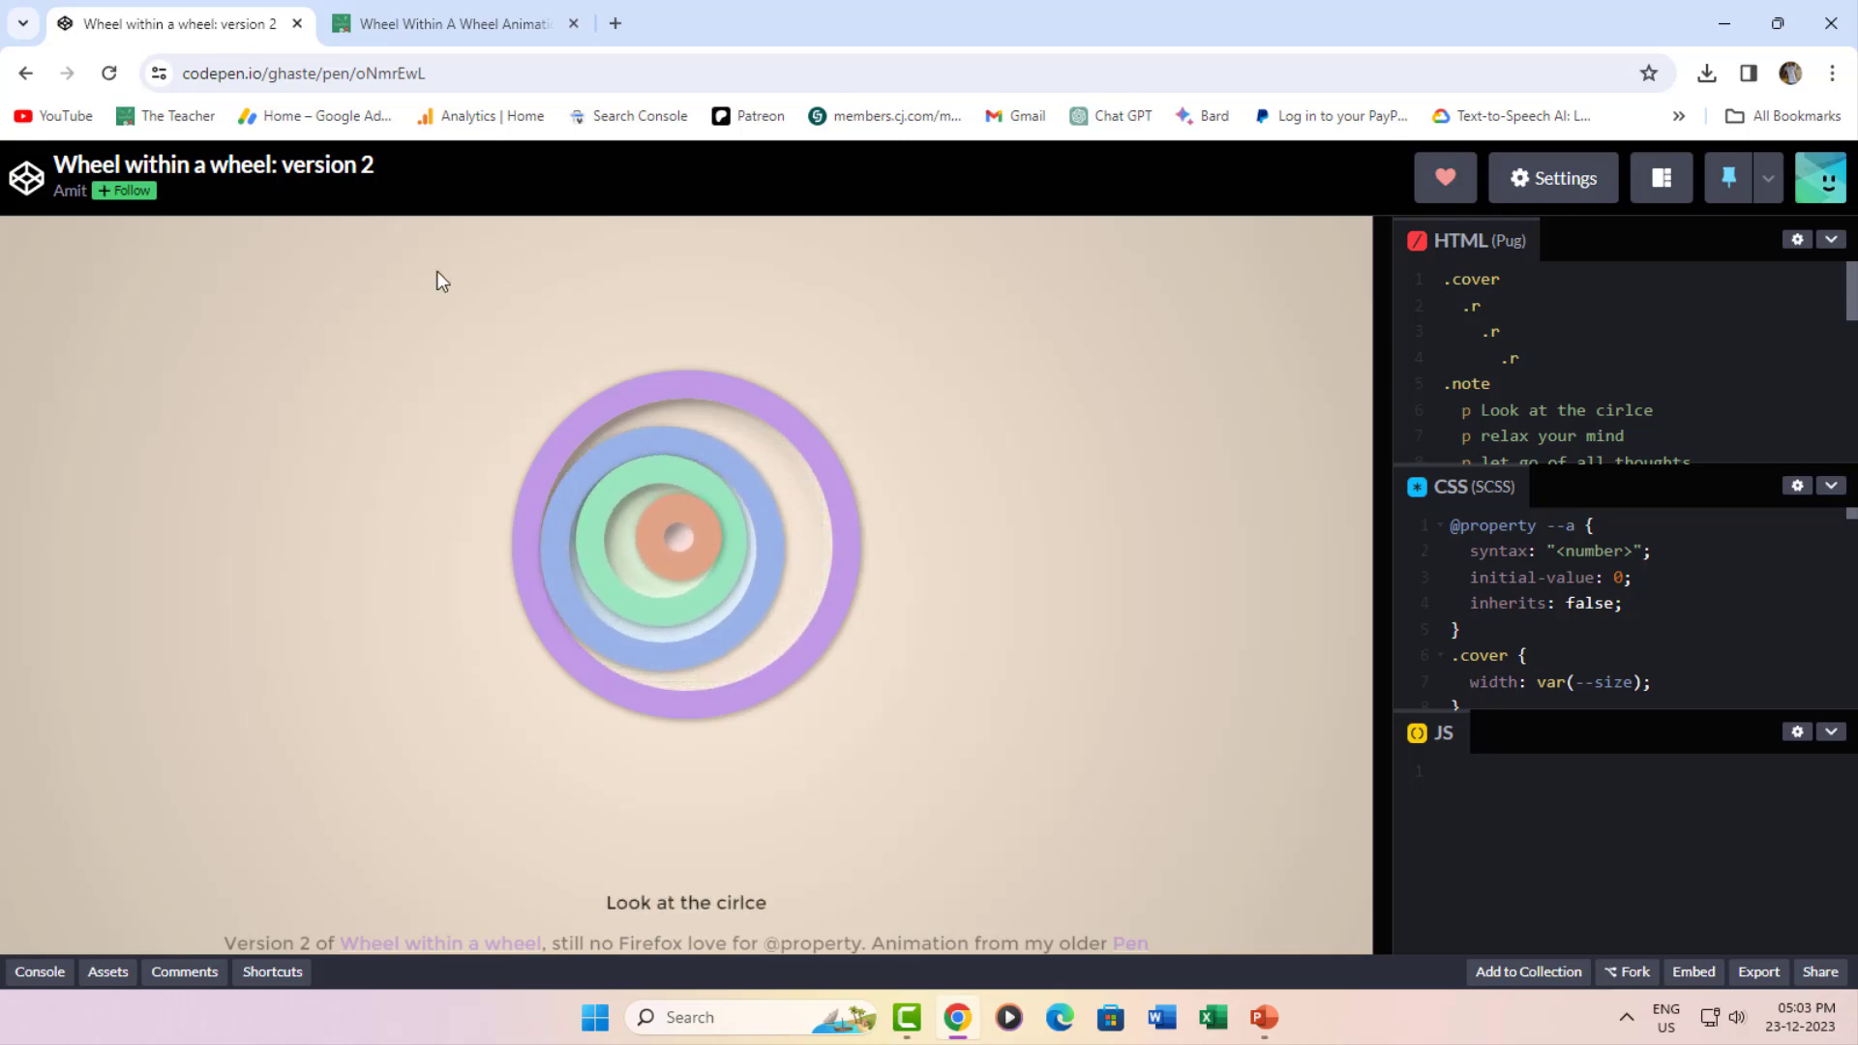
click(372, 24)
scroll(759, 473, down, 6)
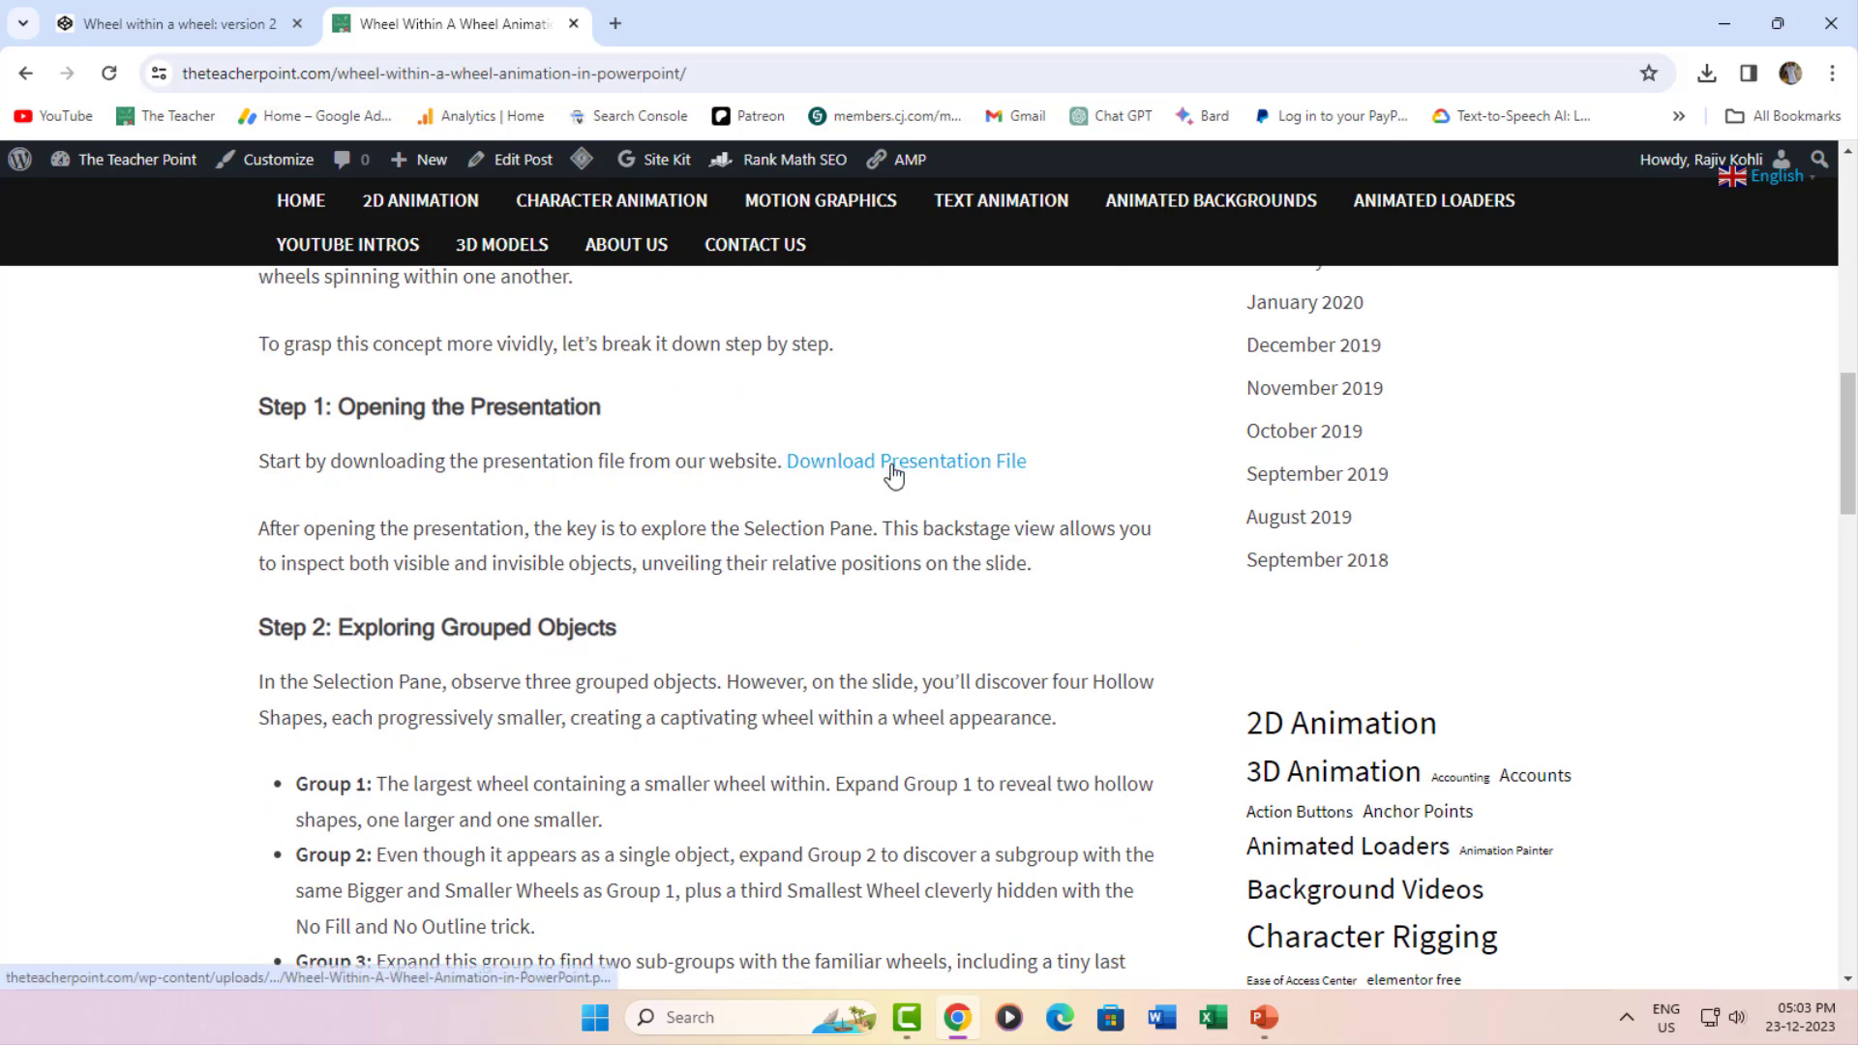
click(888, 464)
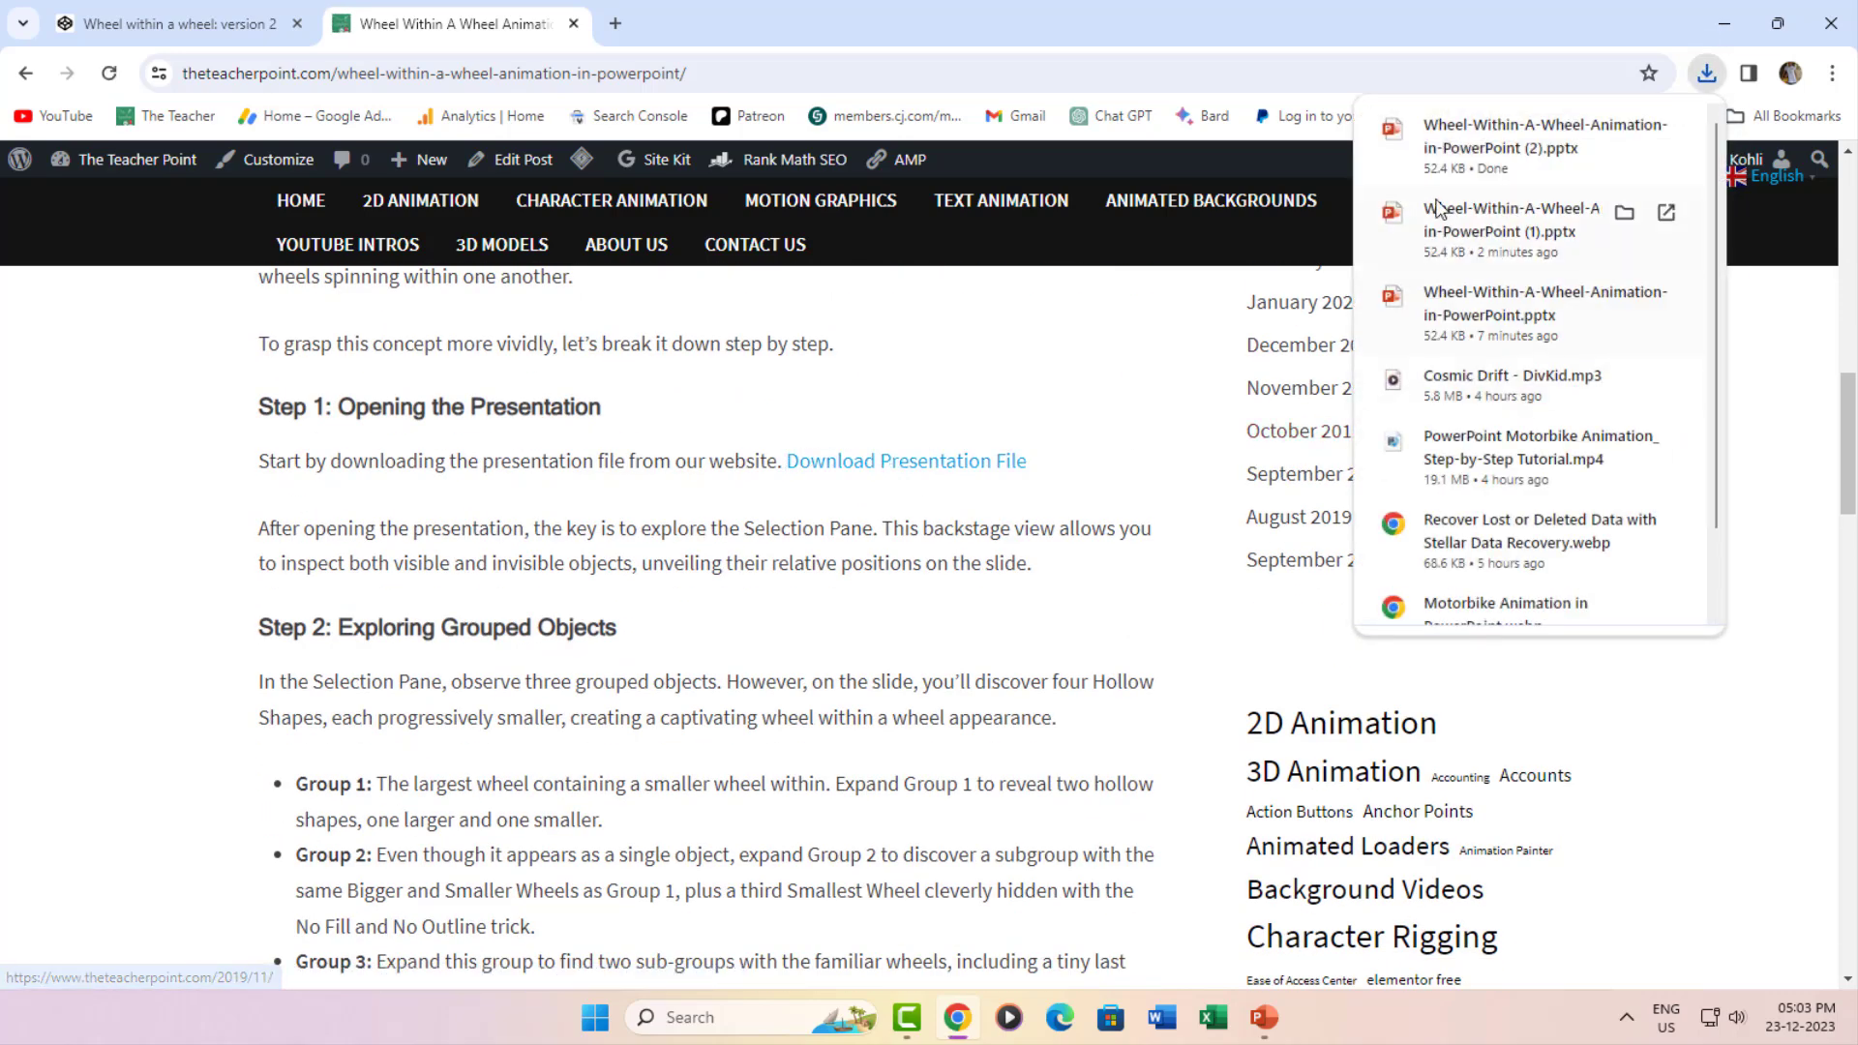
click(1514, 135)
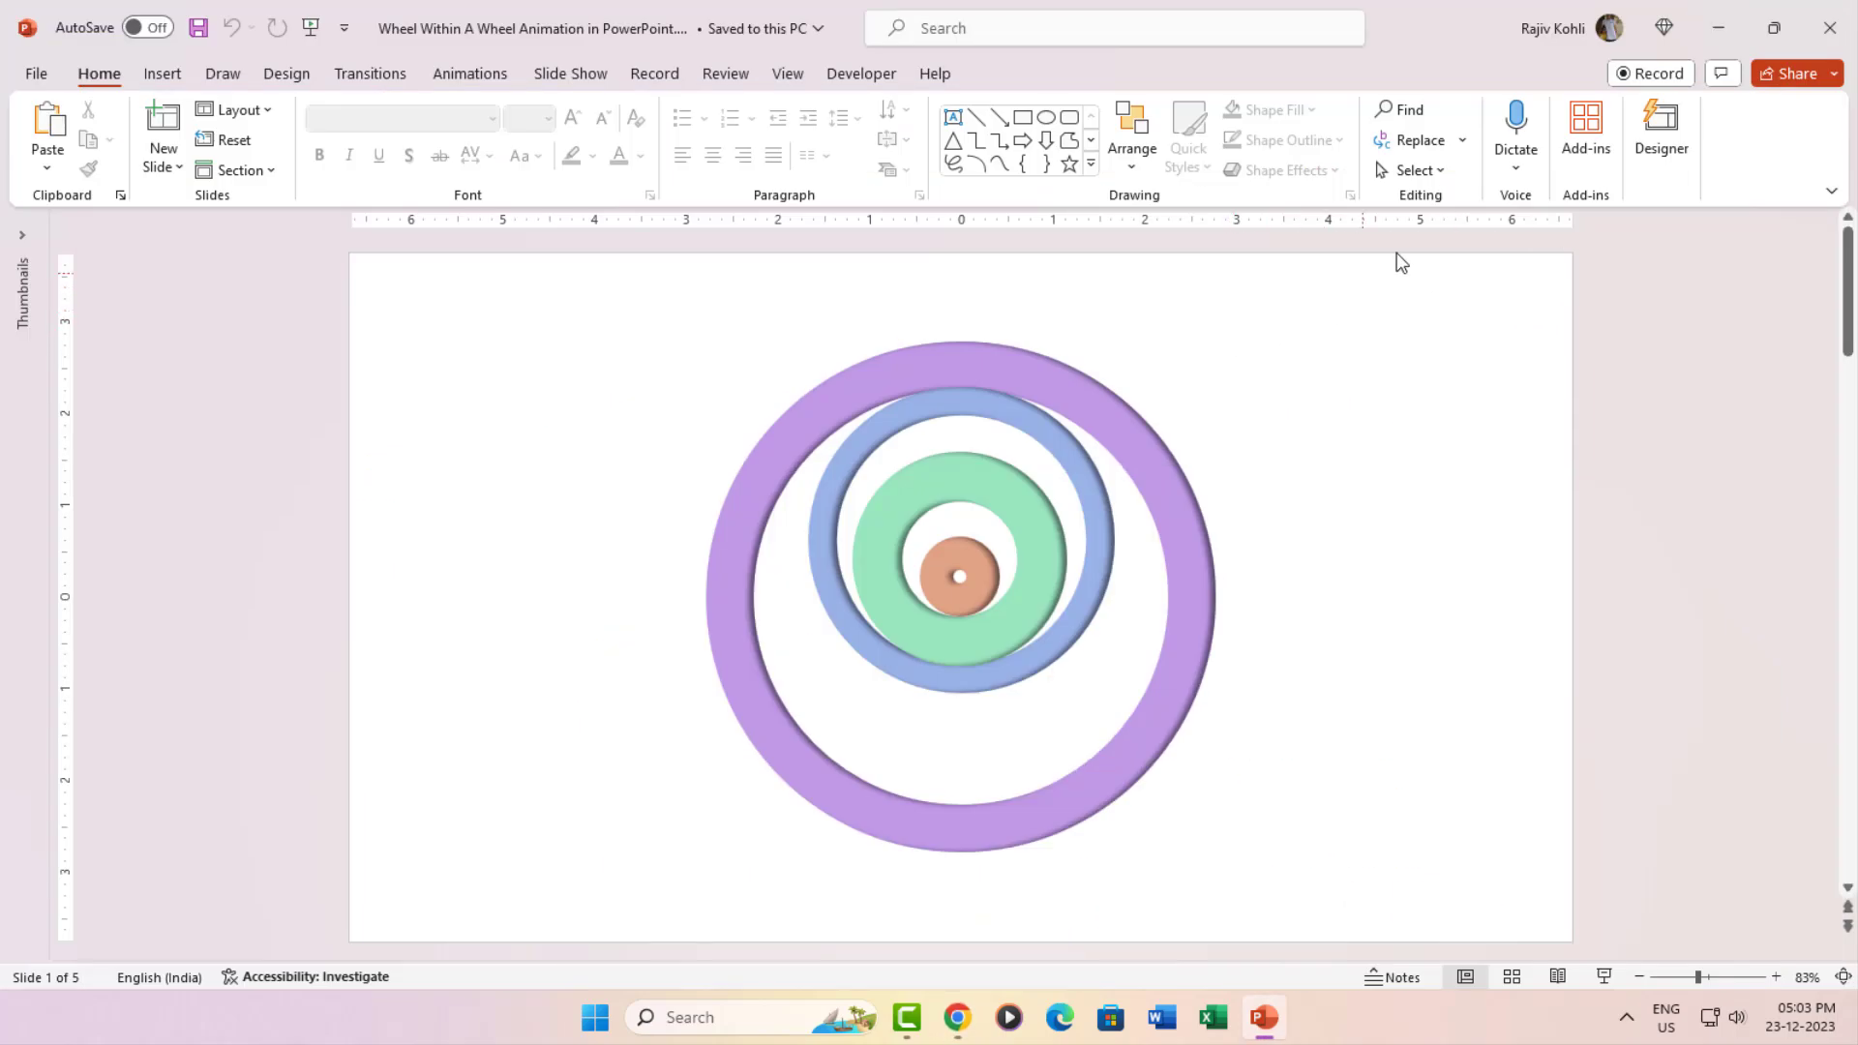
- Show the Selection Pane from Select under Editing, listing Group 1, Group 2 and Group 3
click(1415, 171)
click(1435, 267)
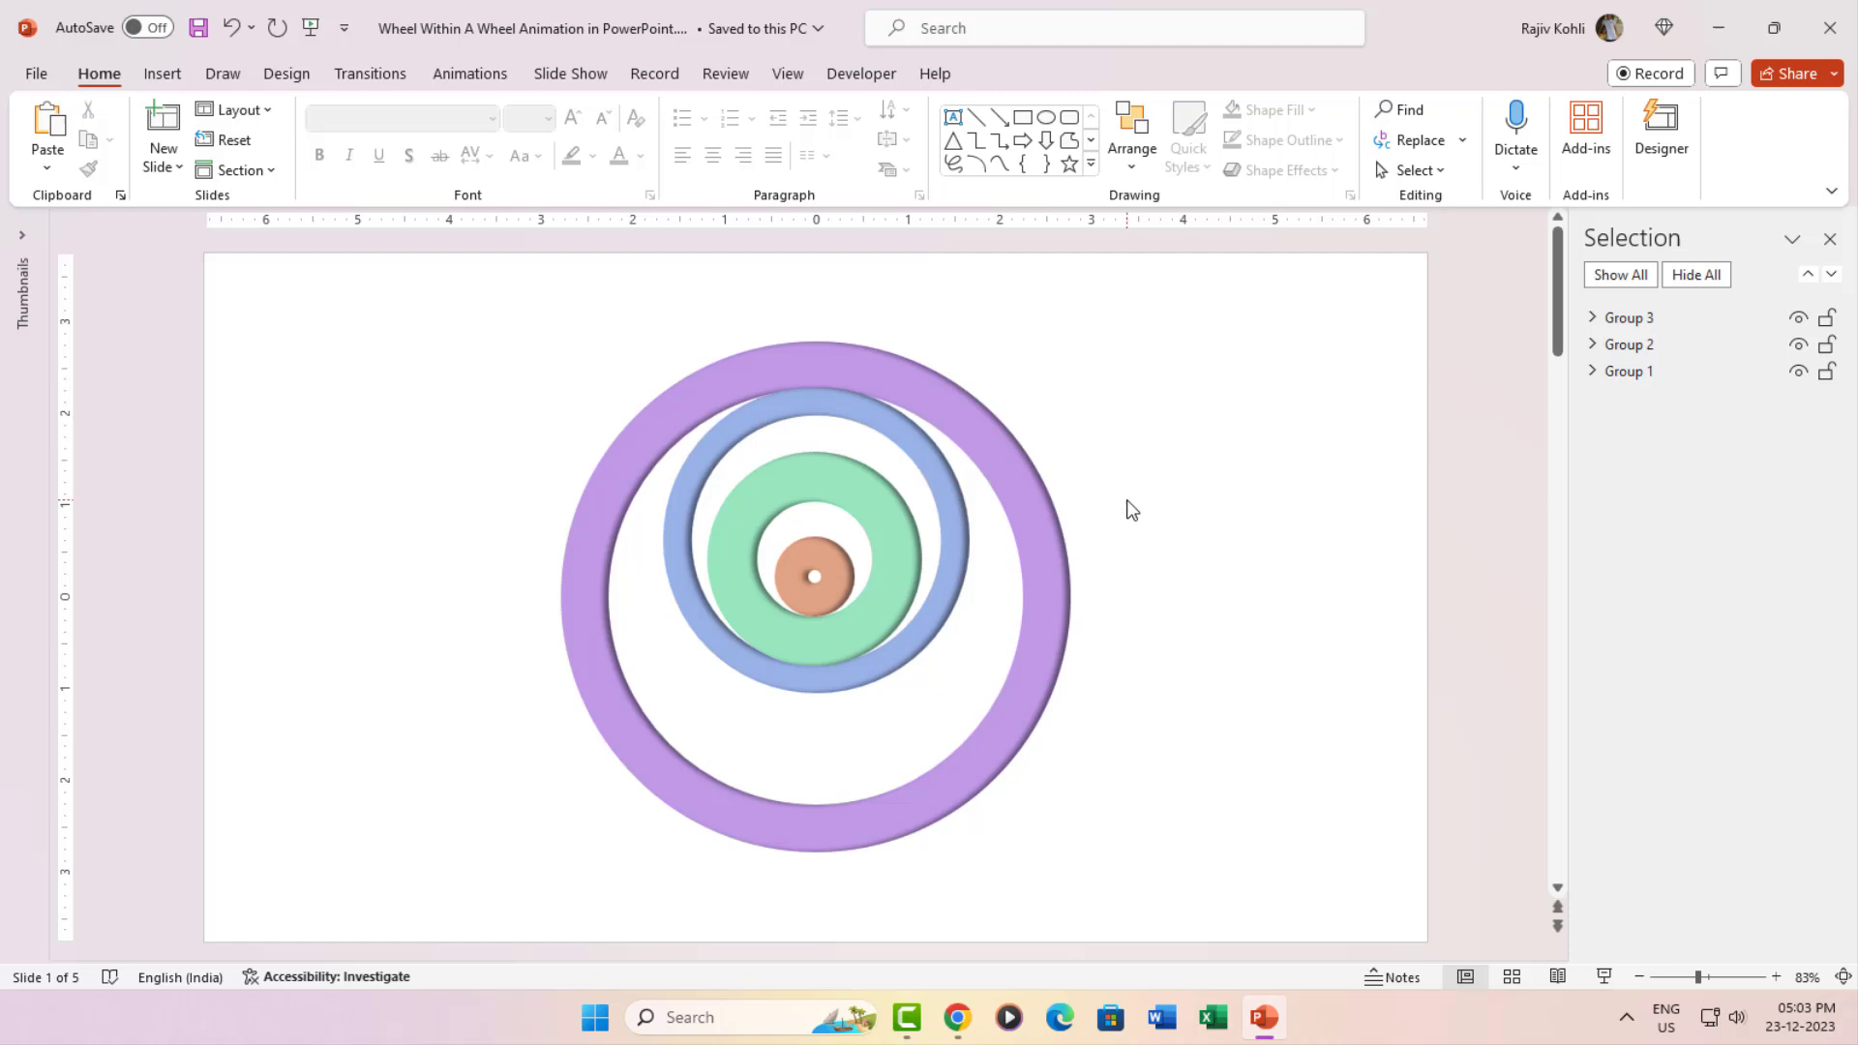
- Inspect the purple, blue and green rings and the orange centre circle on the slide
click(820, 817)
click(821, 817)
click(844, 676)
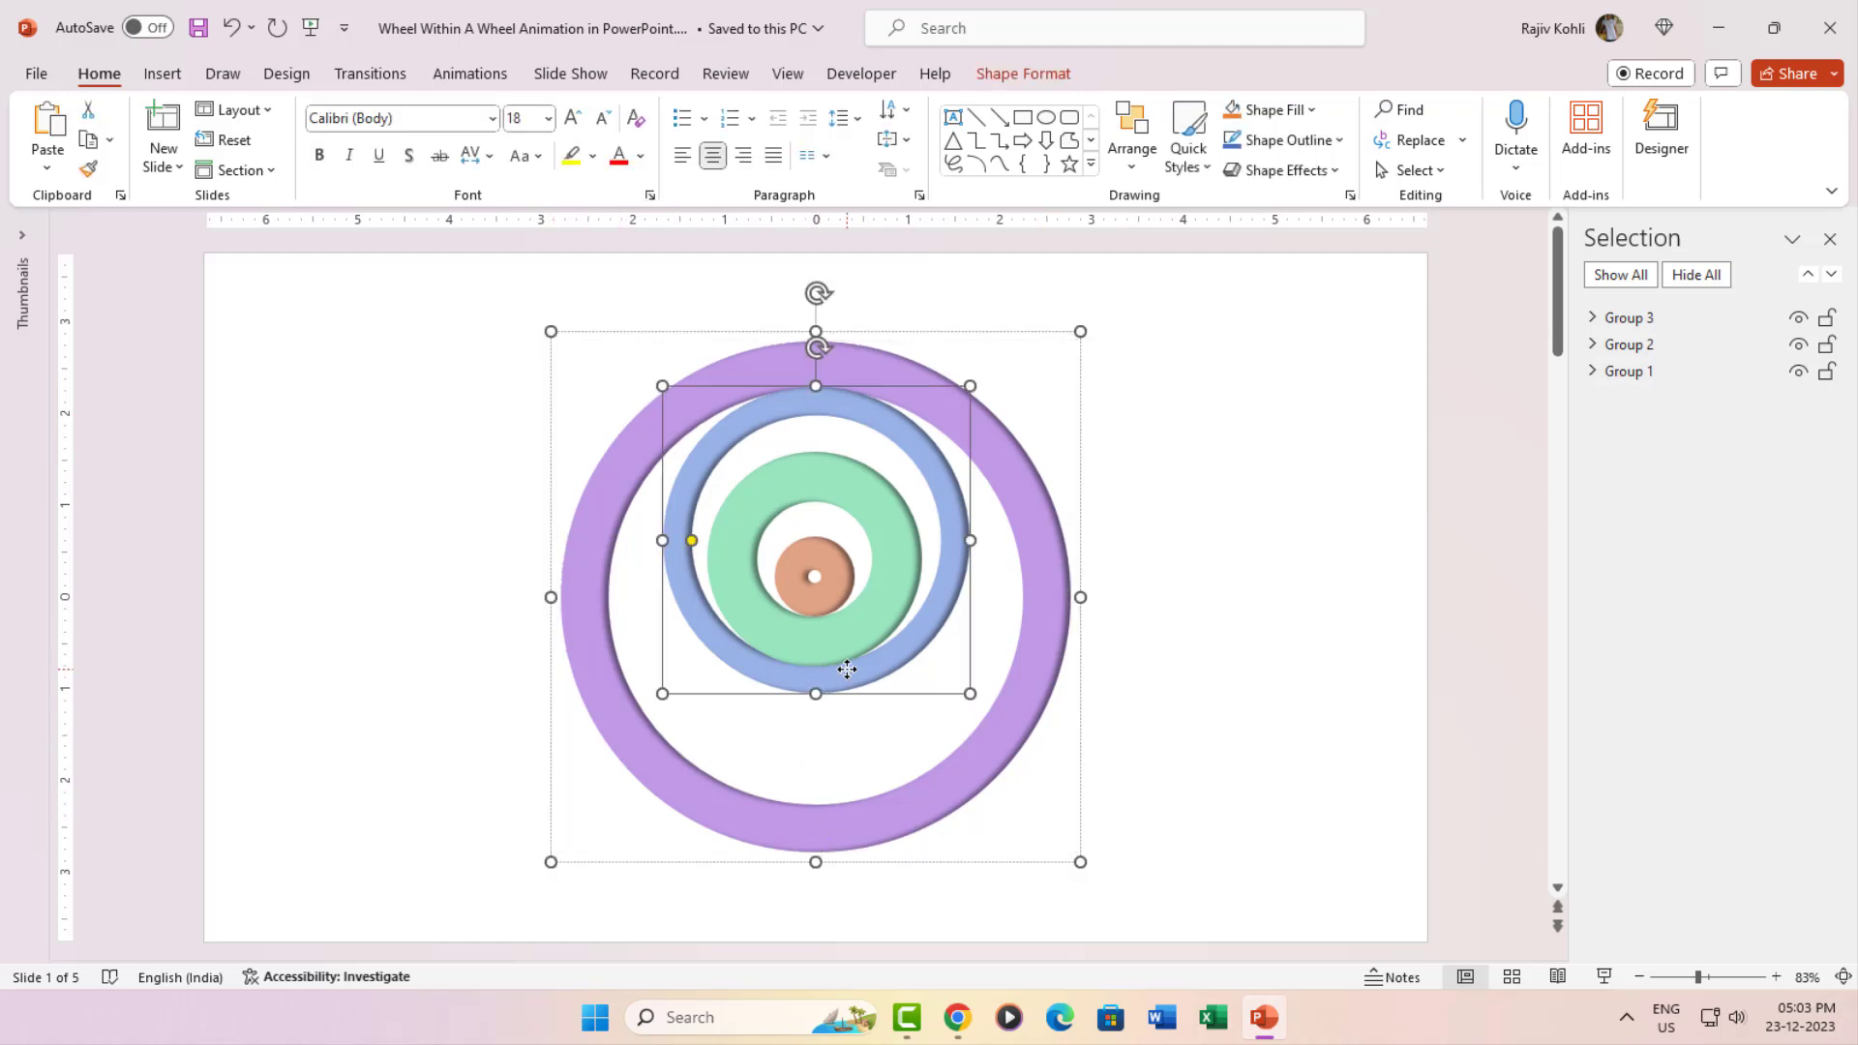
click(847, 632)
click(846, 630)
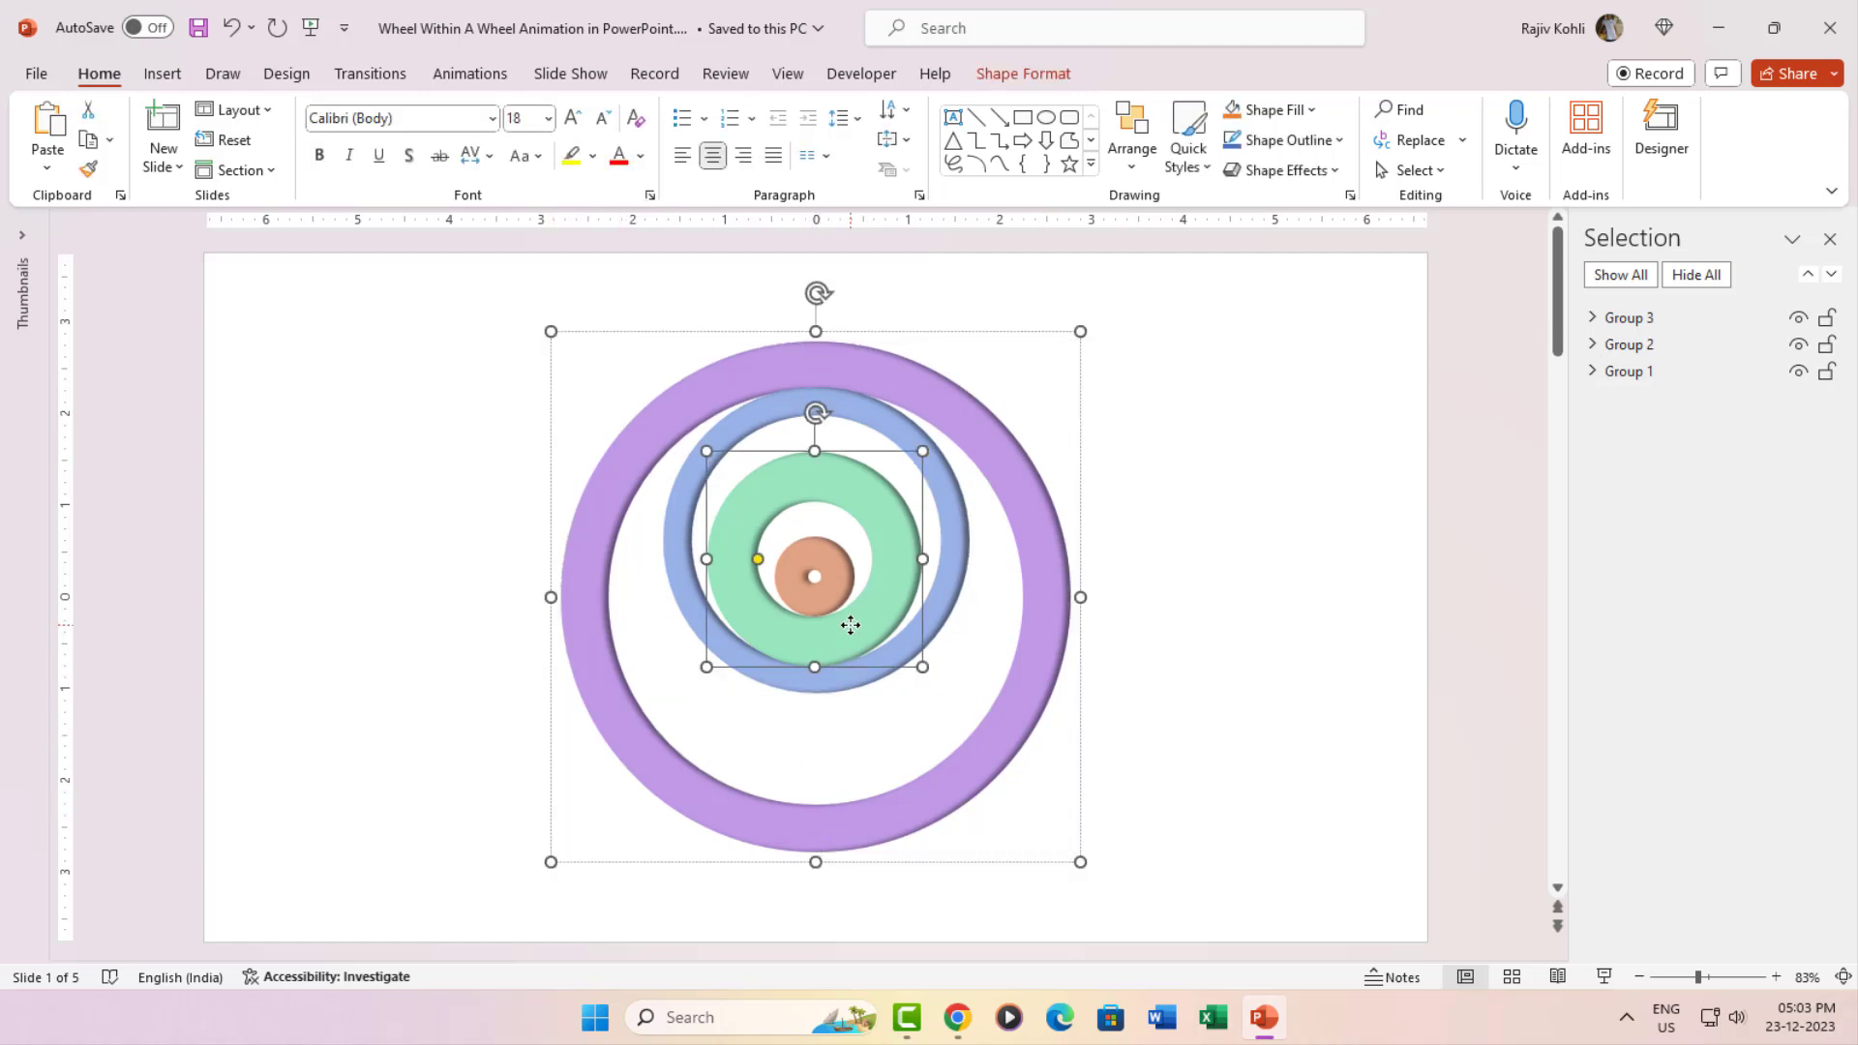
click(841, 576)
click(840, 566)
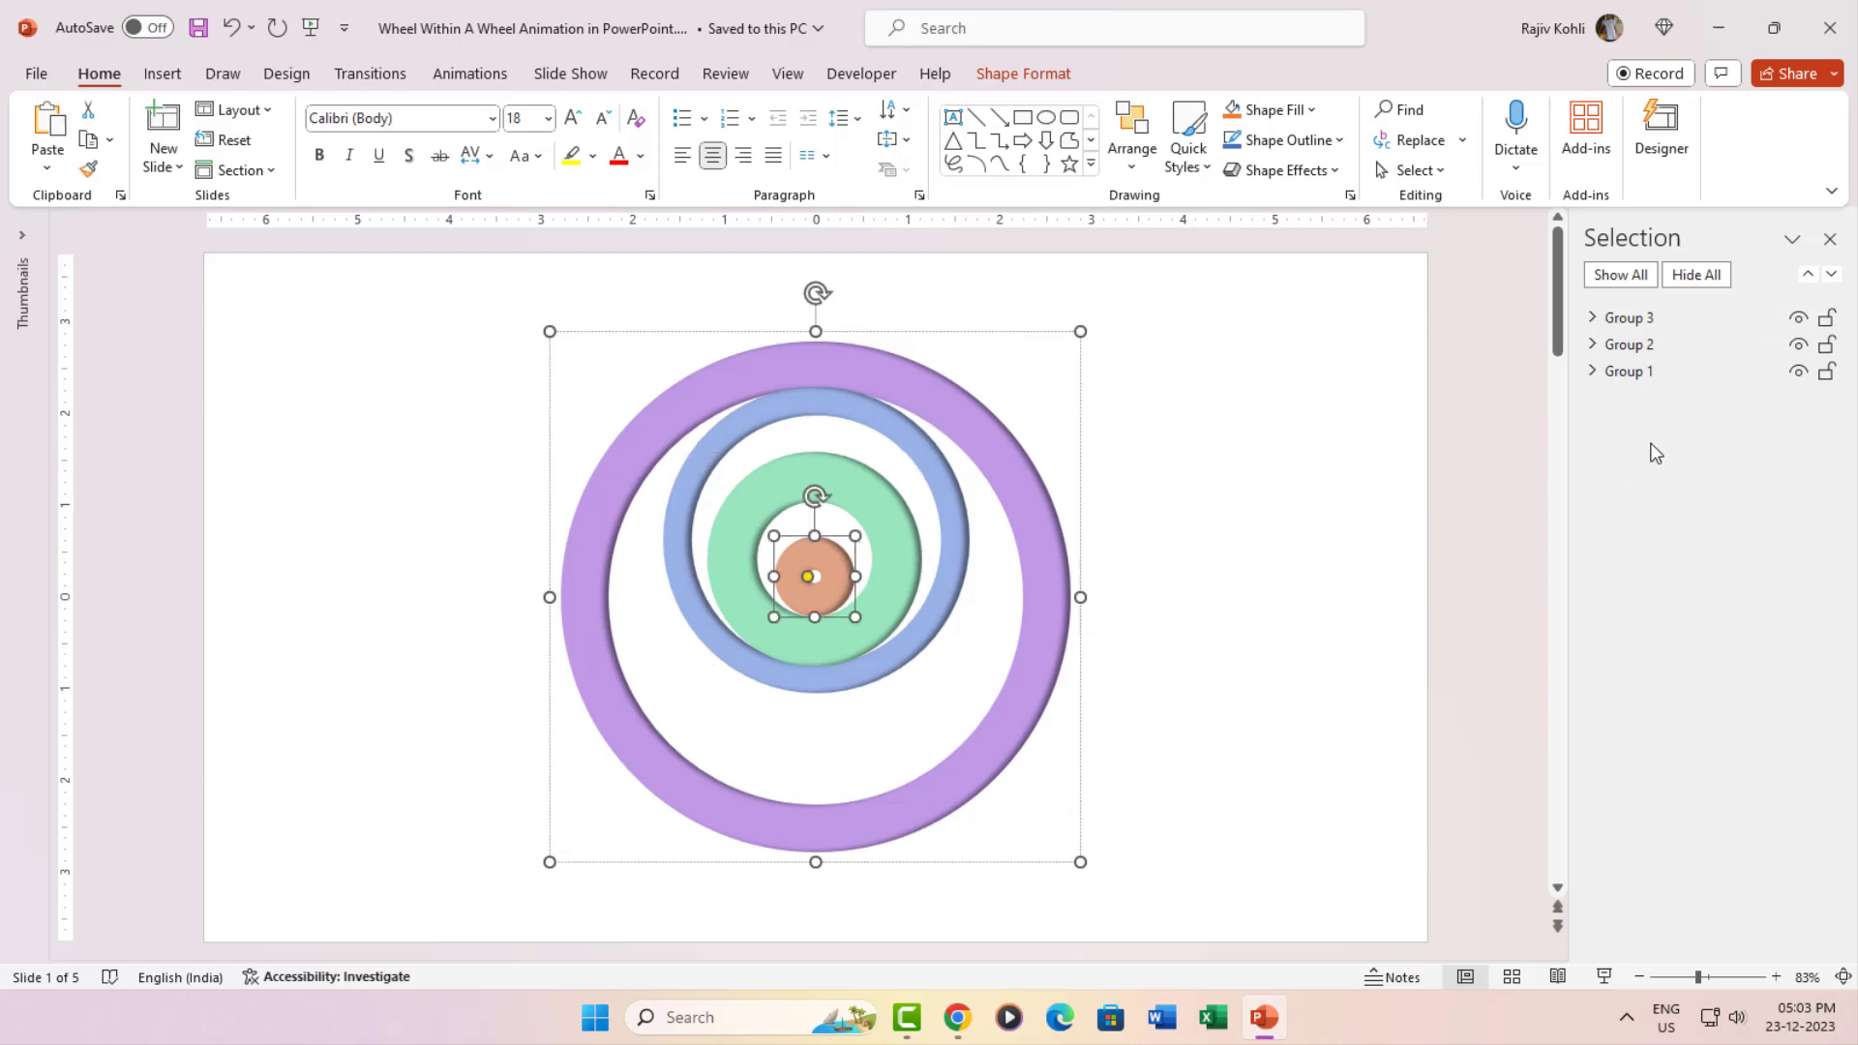
click(1374, 445)
- Expand Group 1 to check its Bigger and Smaller Wheels, then hide Group 2 and Group 3
click(1626, 378)
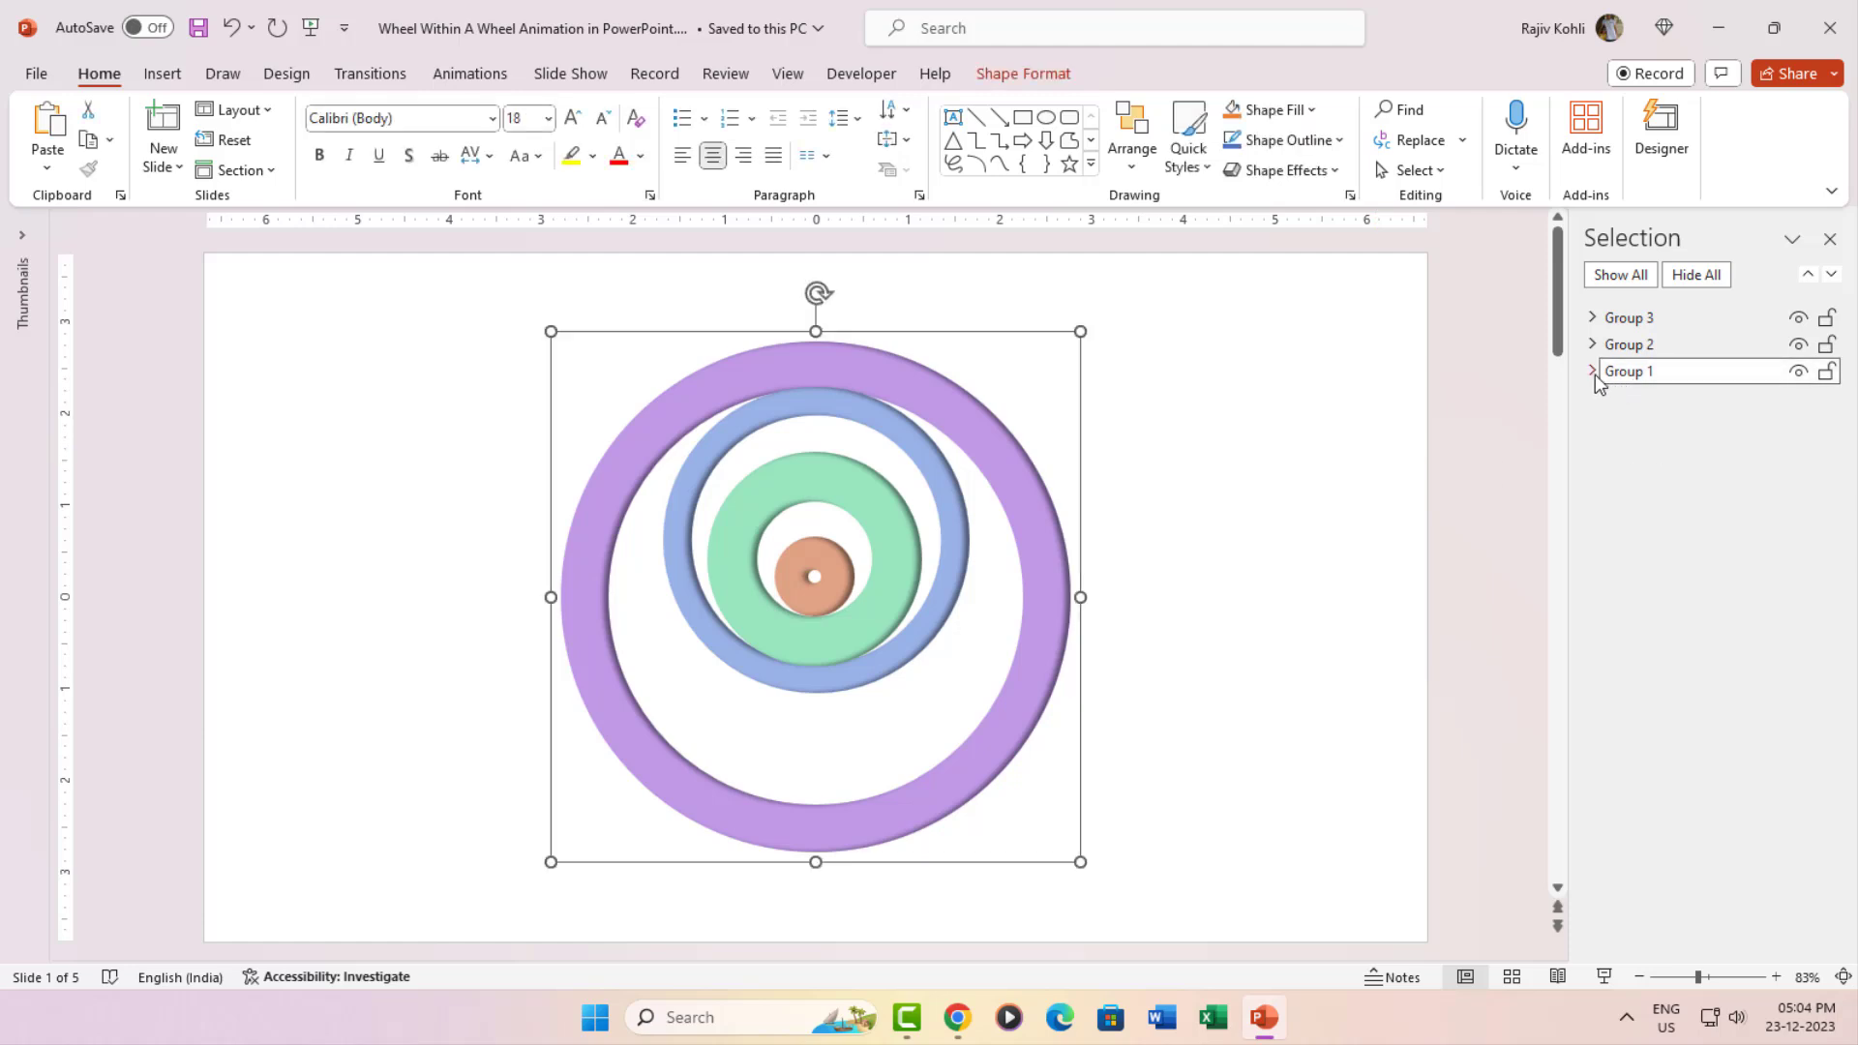
click(1593, 372)
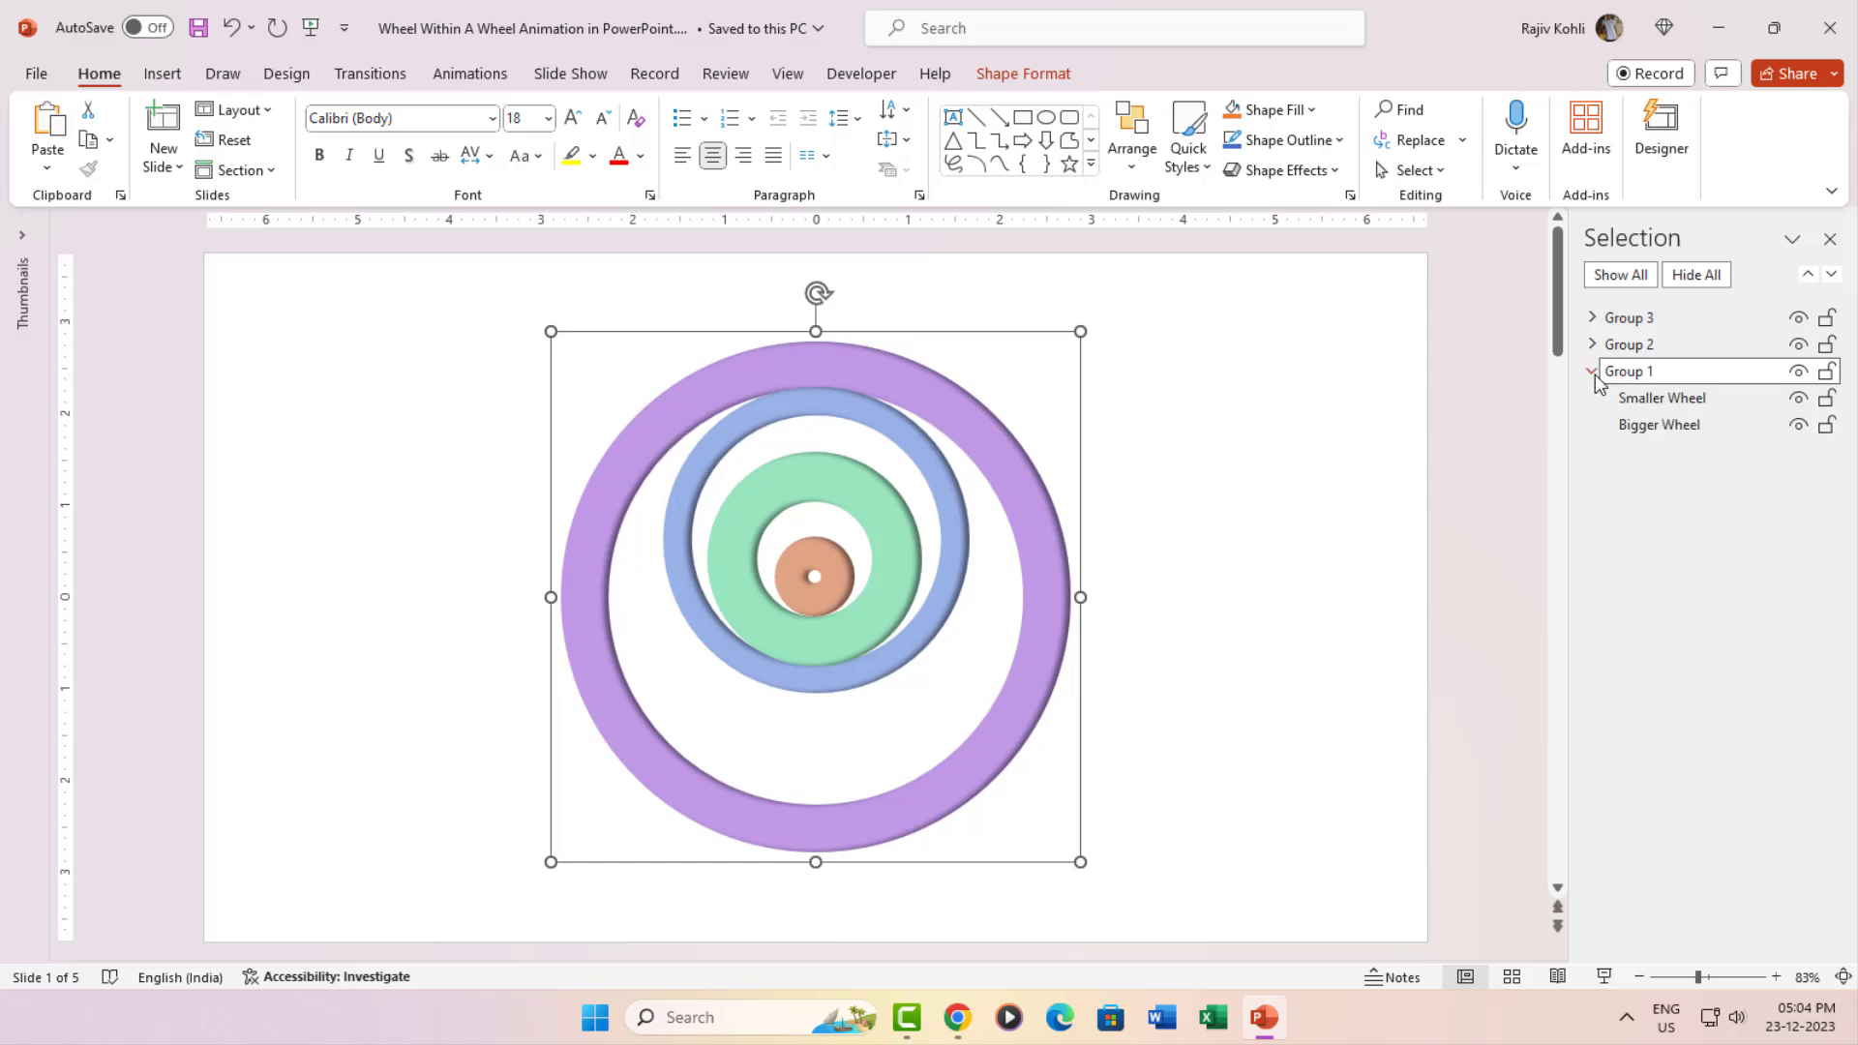
click(1649, 430)
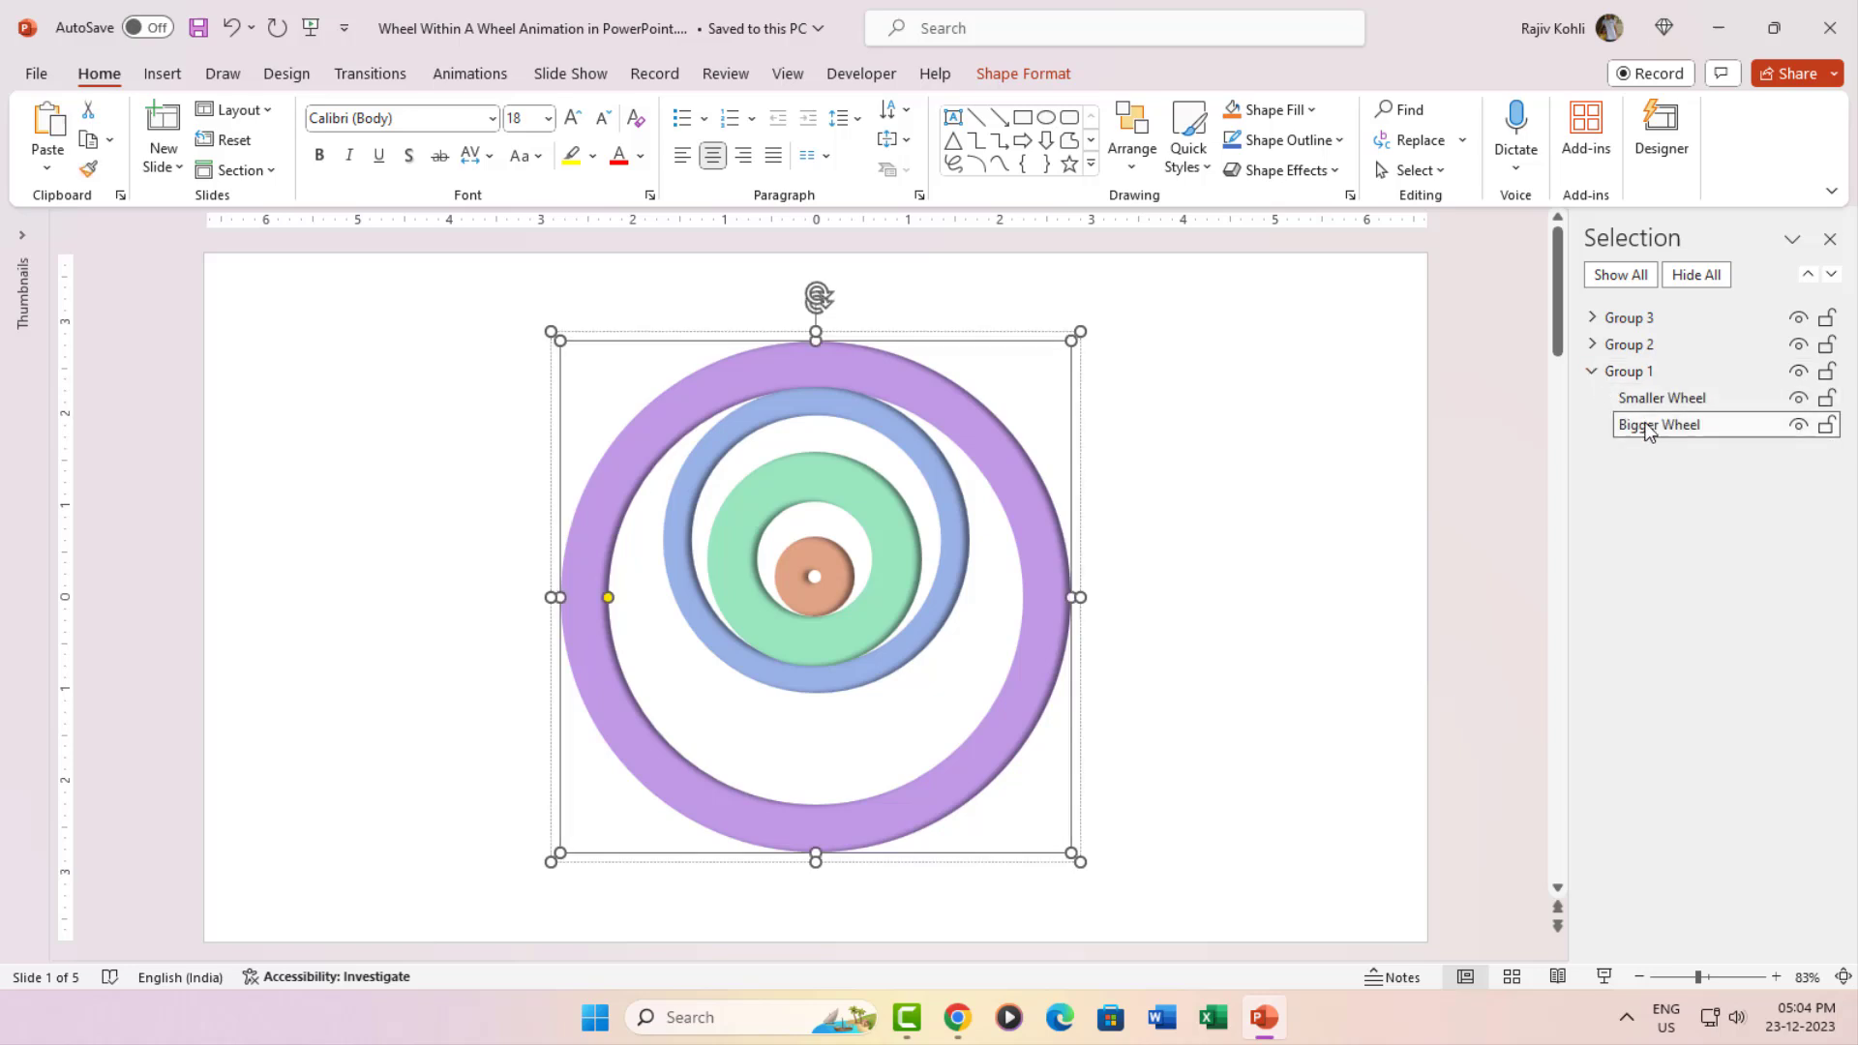
click(1648, 402)
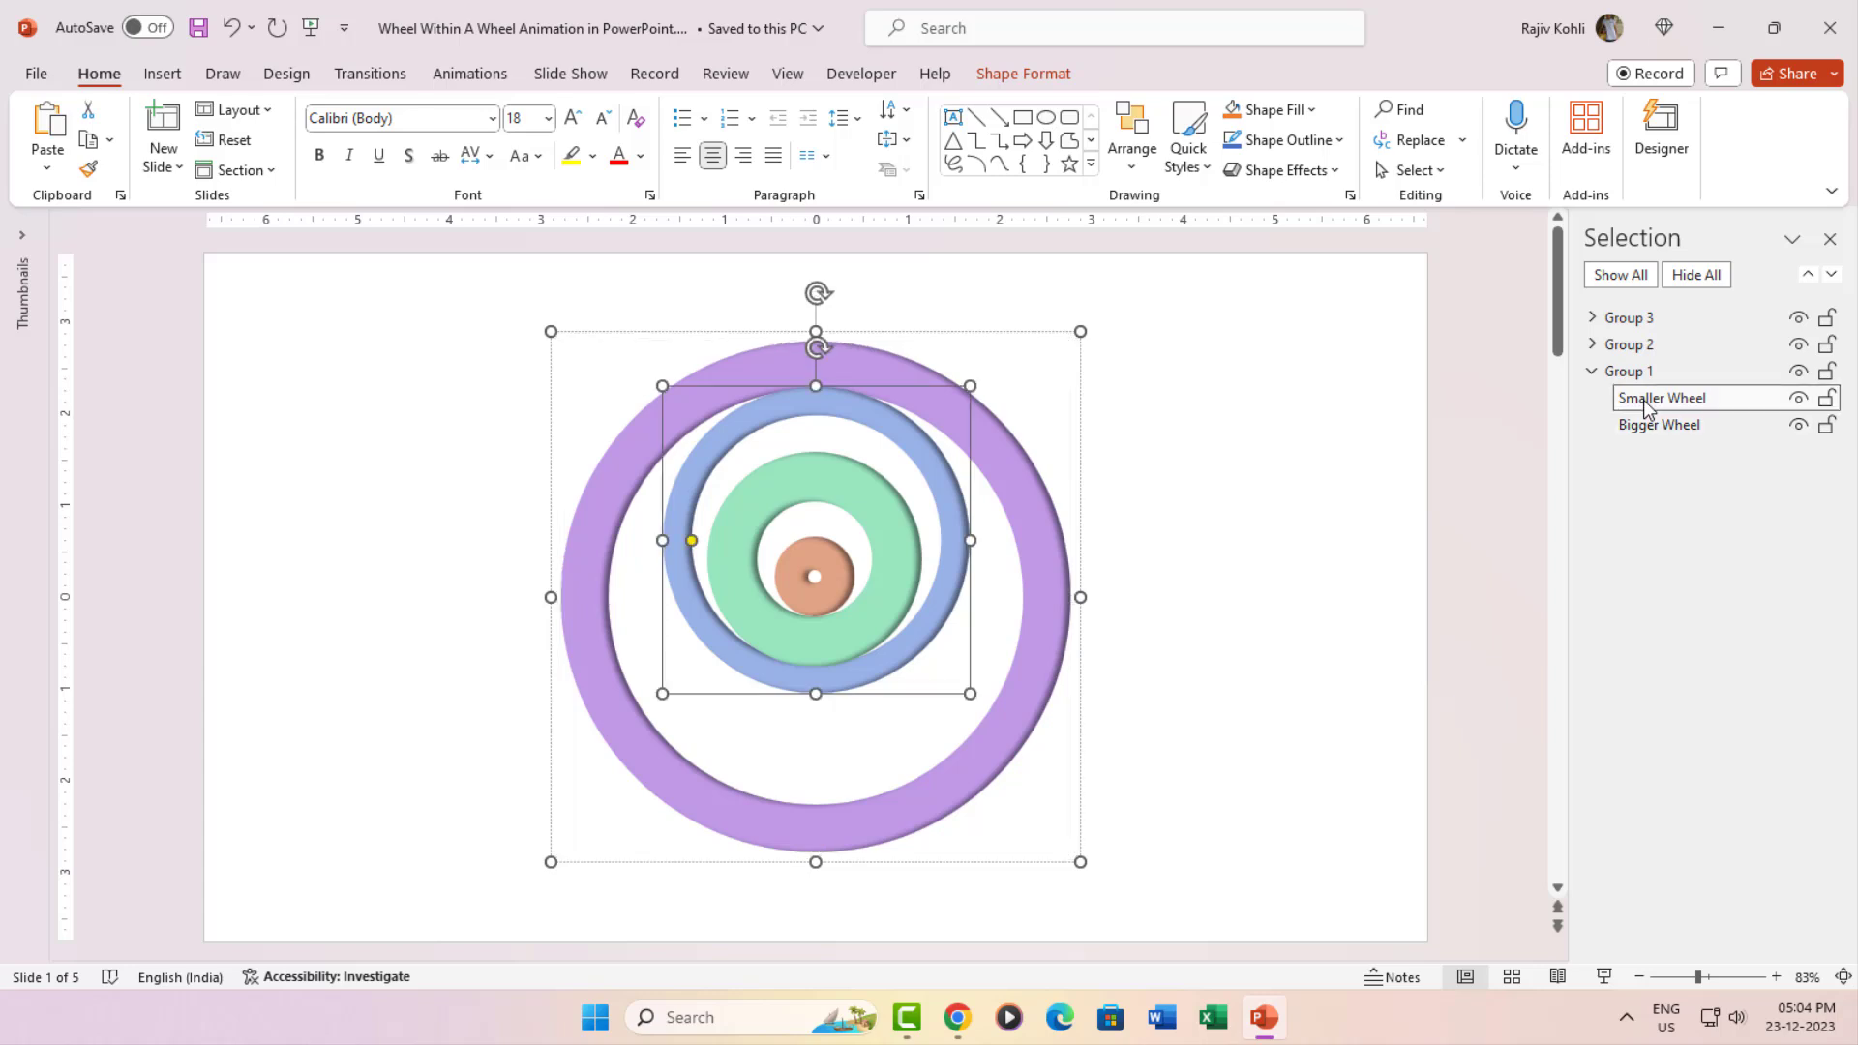
click(1799, 345)
click(1799, 319)
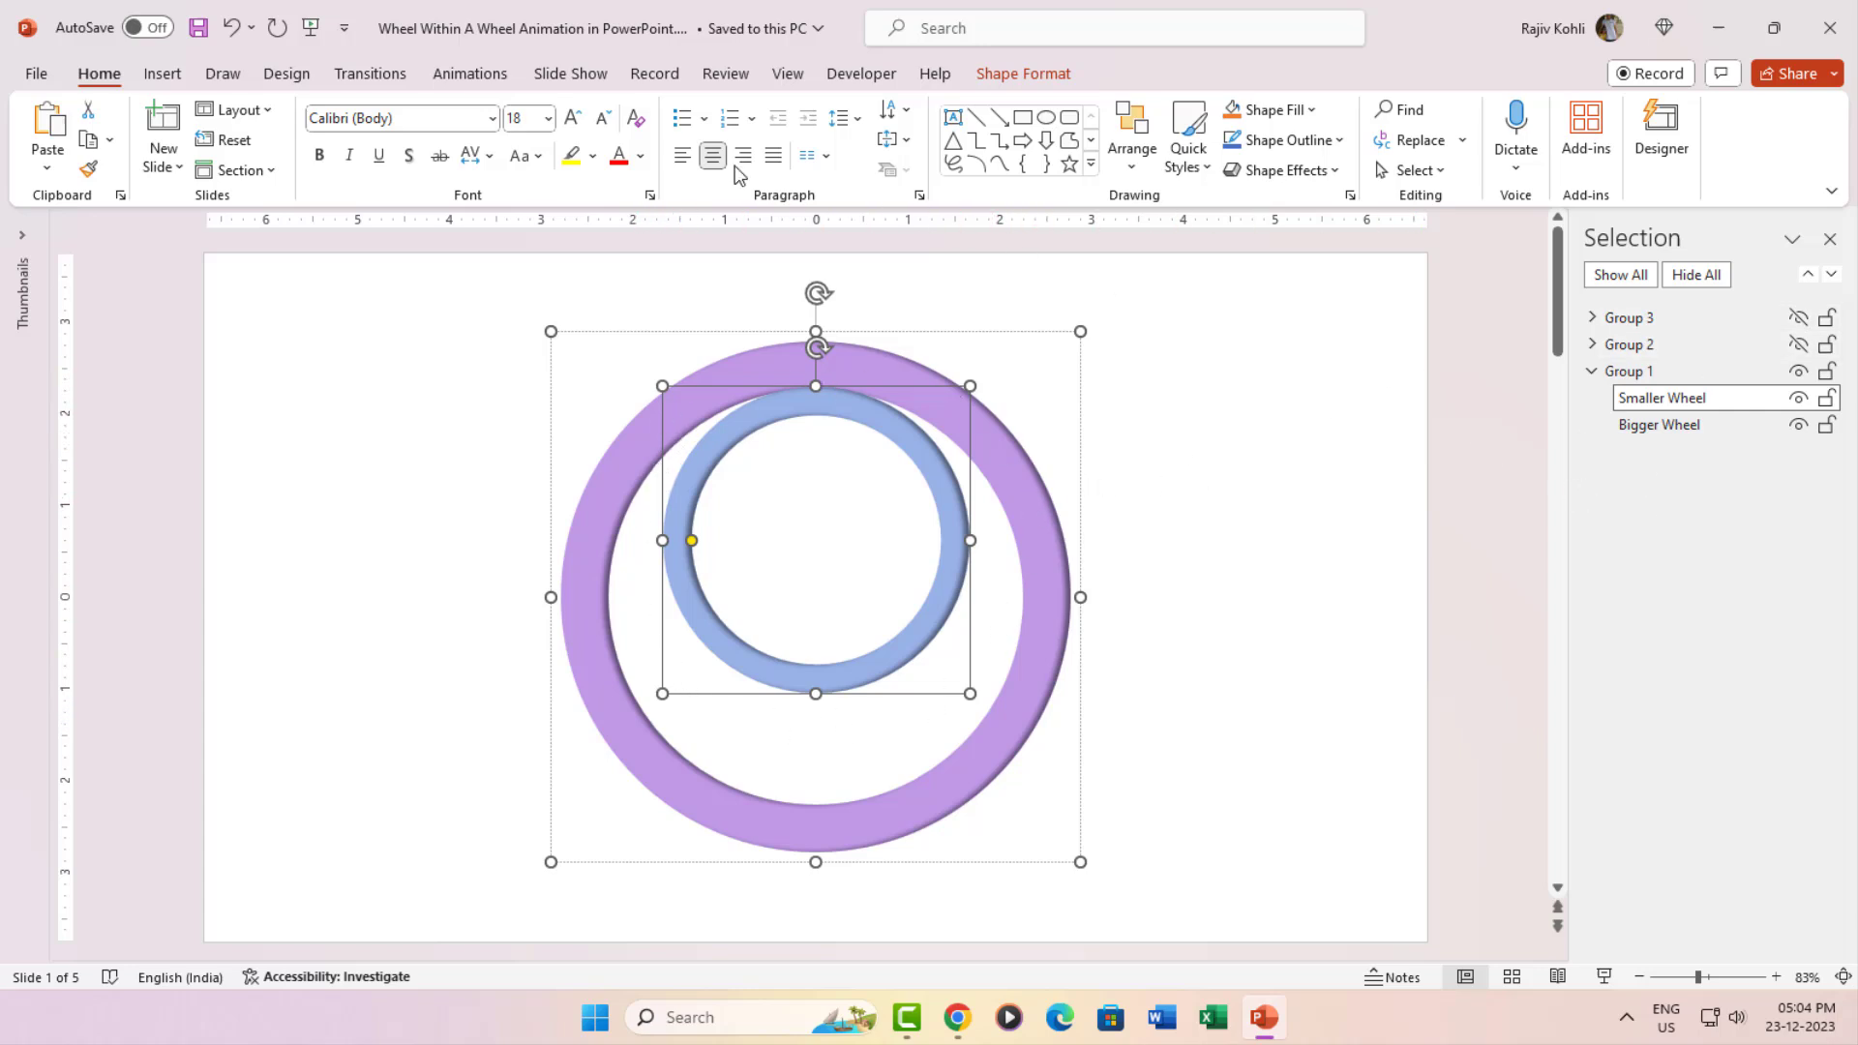
- Review Group 1's Spin in the Animation Pane: 360° counterclockwise, 4 seconds, repeating until end of slide
click(470, 74)
click(1325, 113)
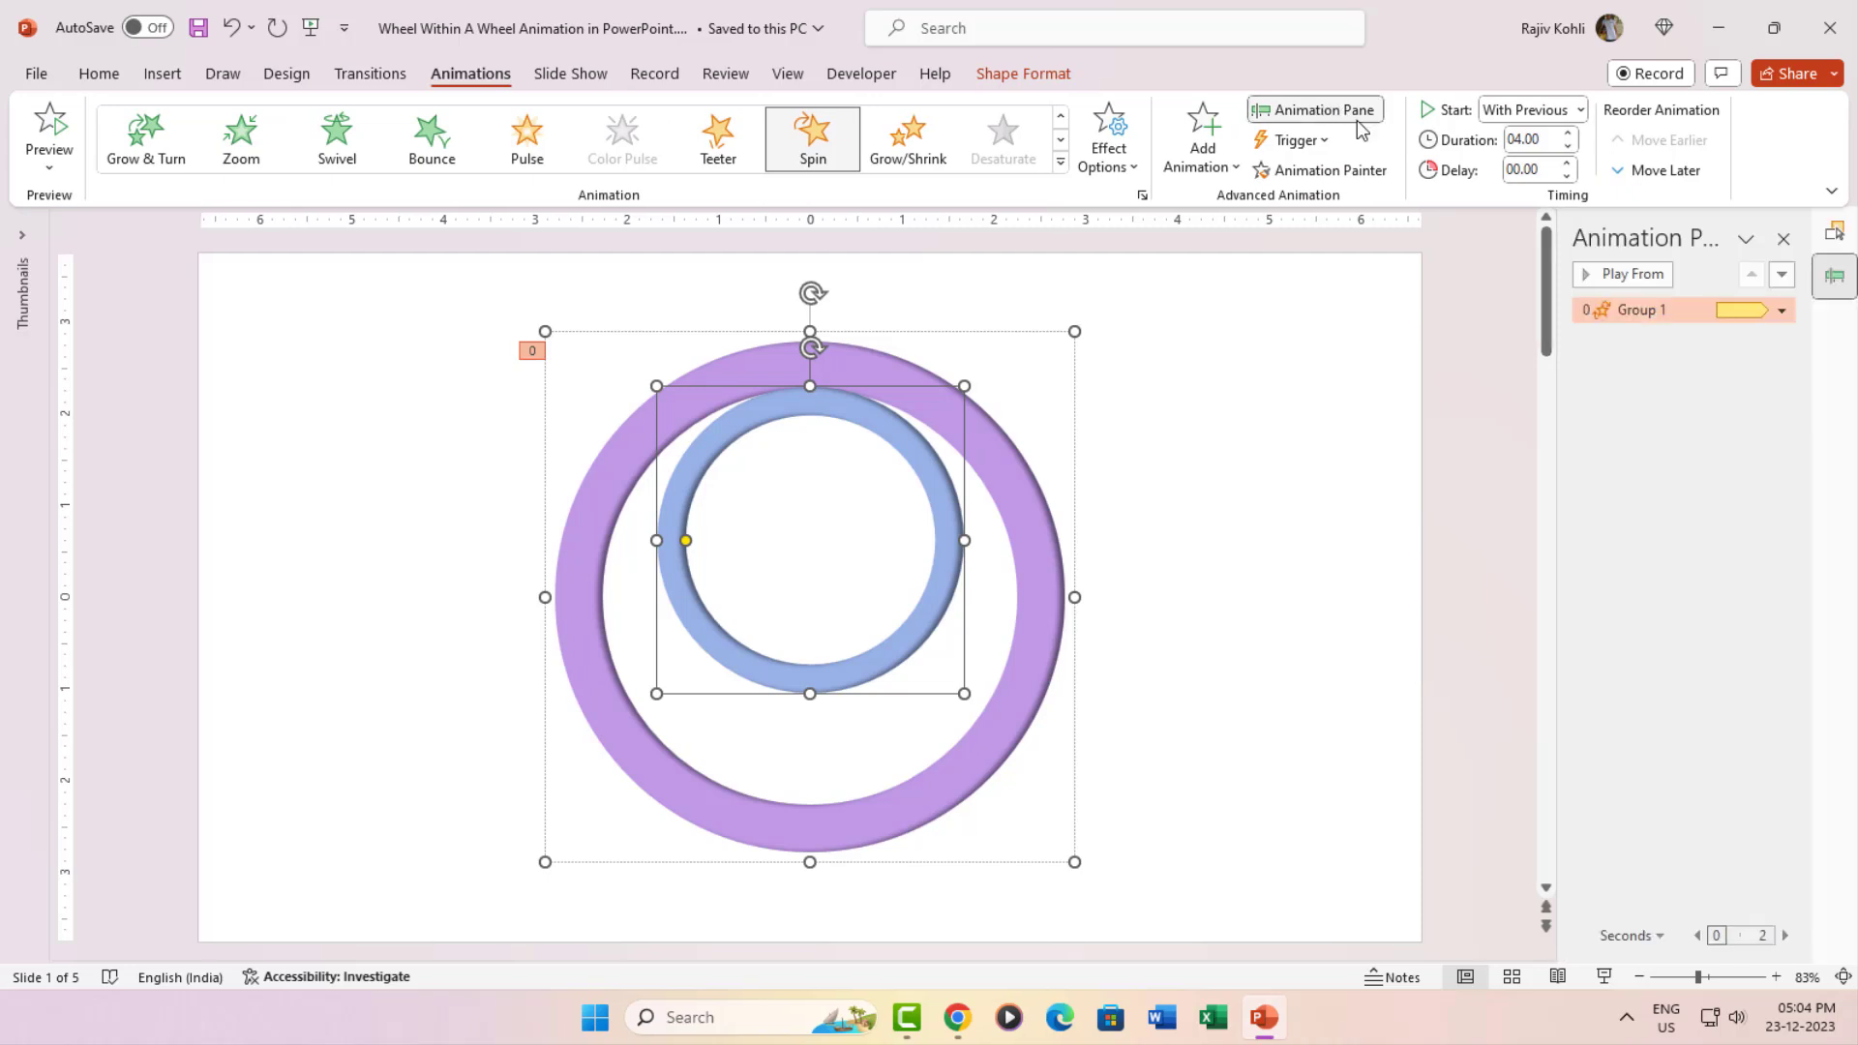
double_click(1631, 309)
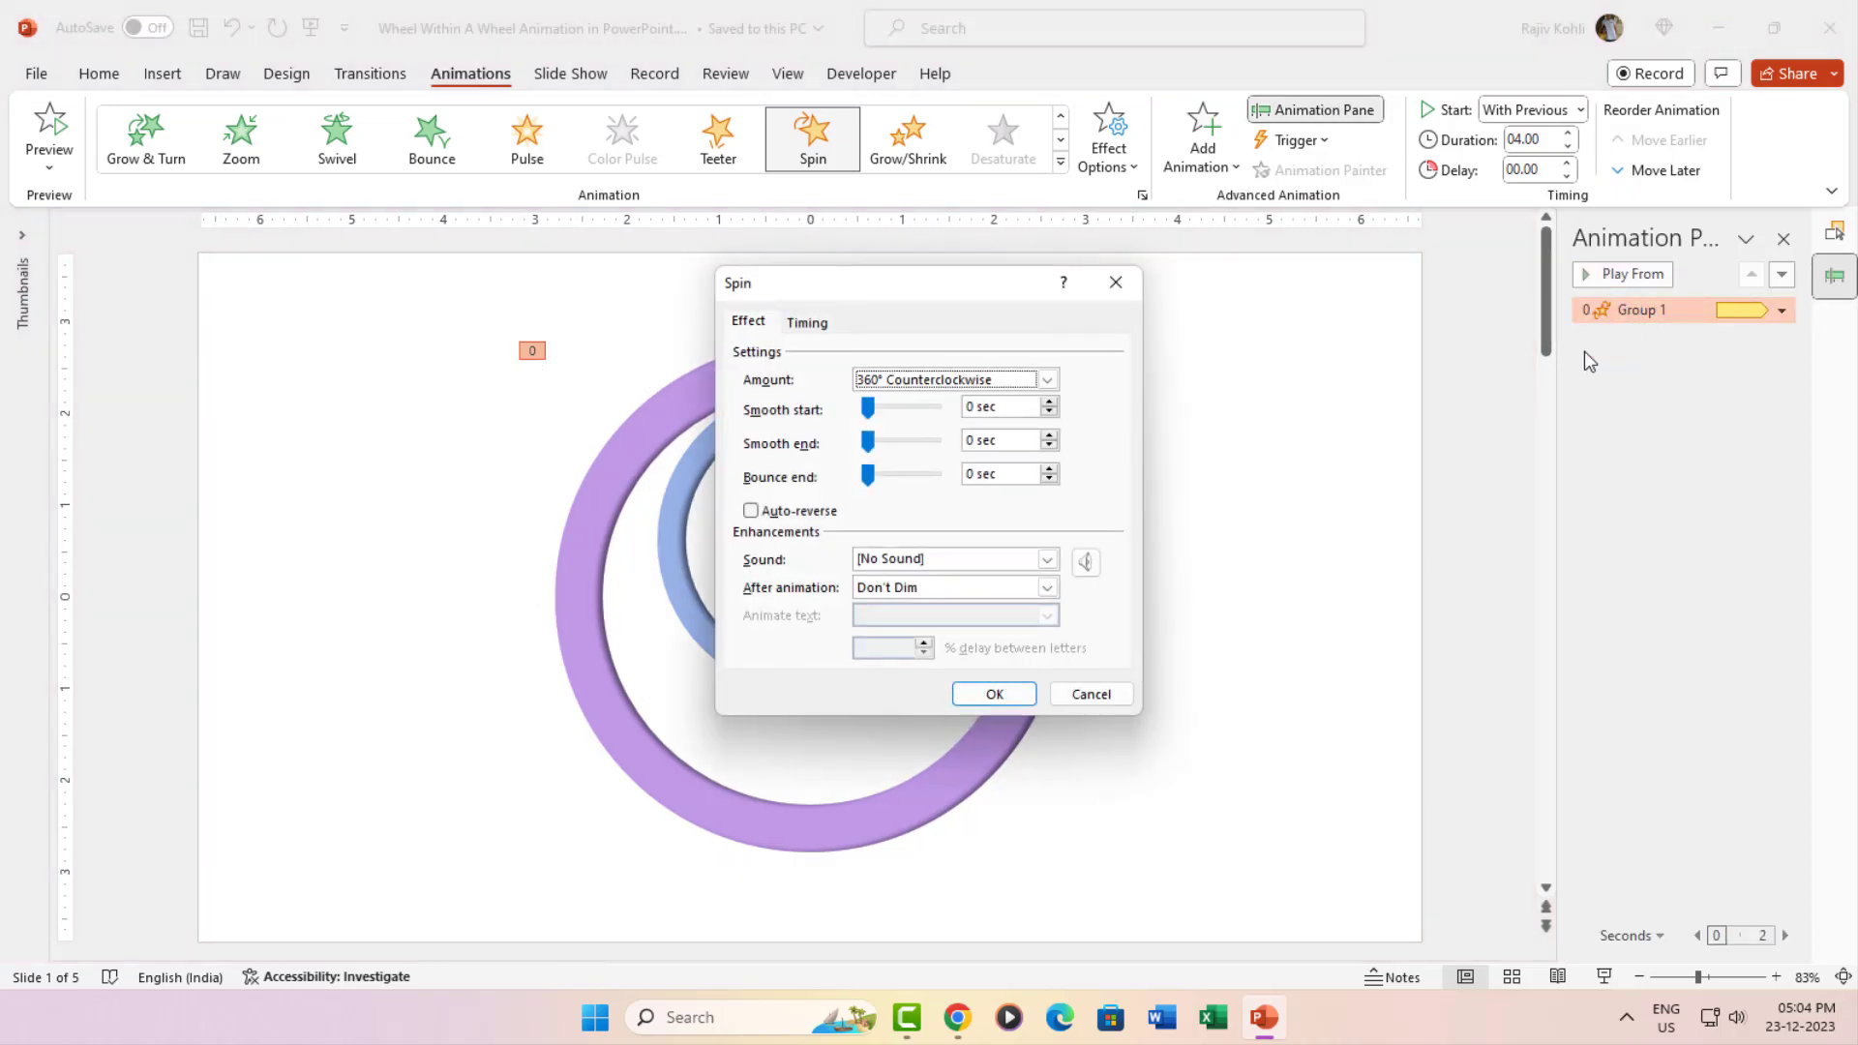
click(1047, 379)
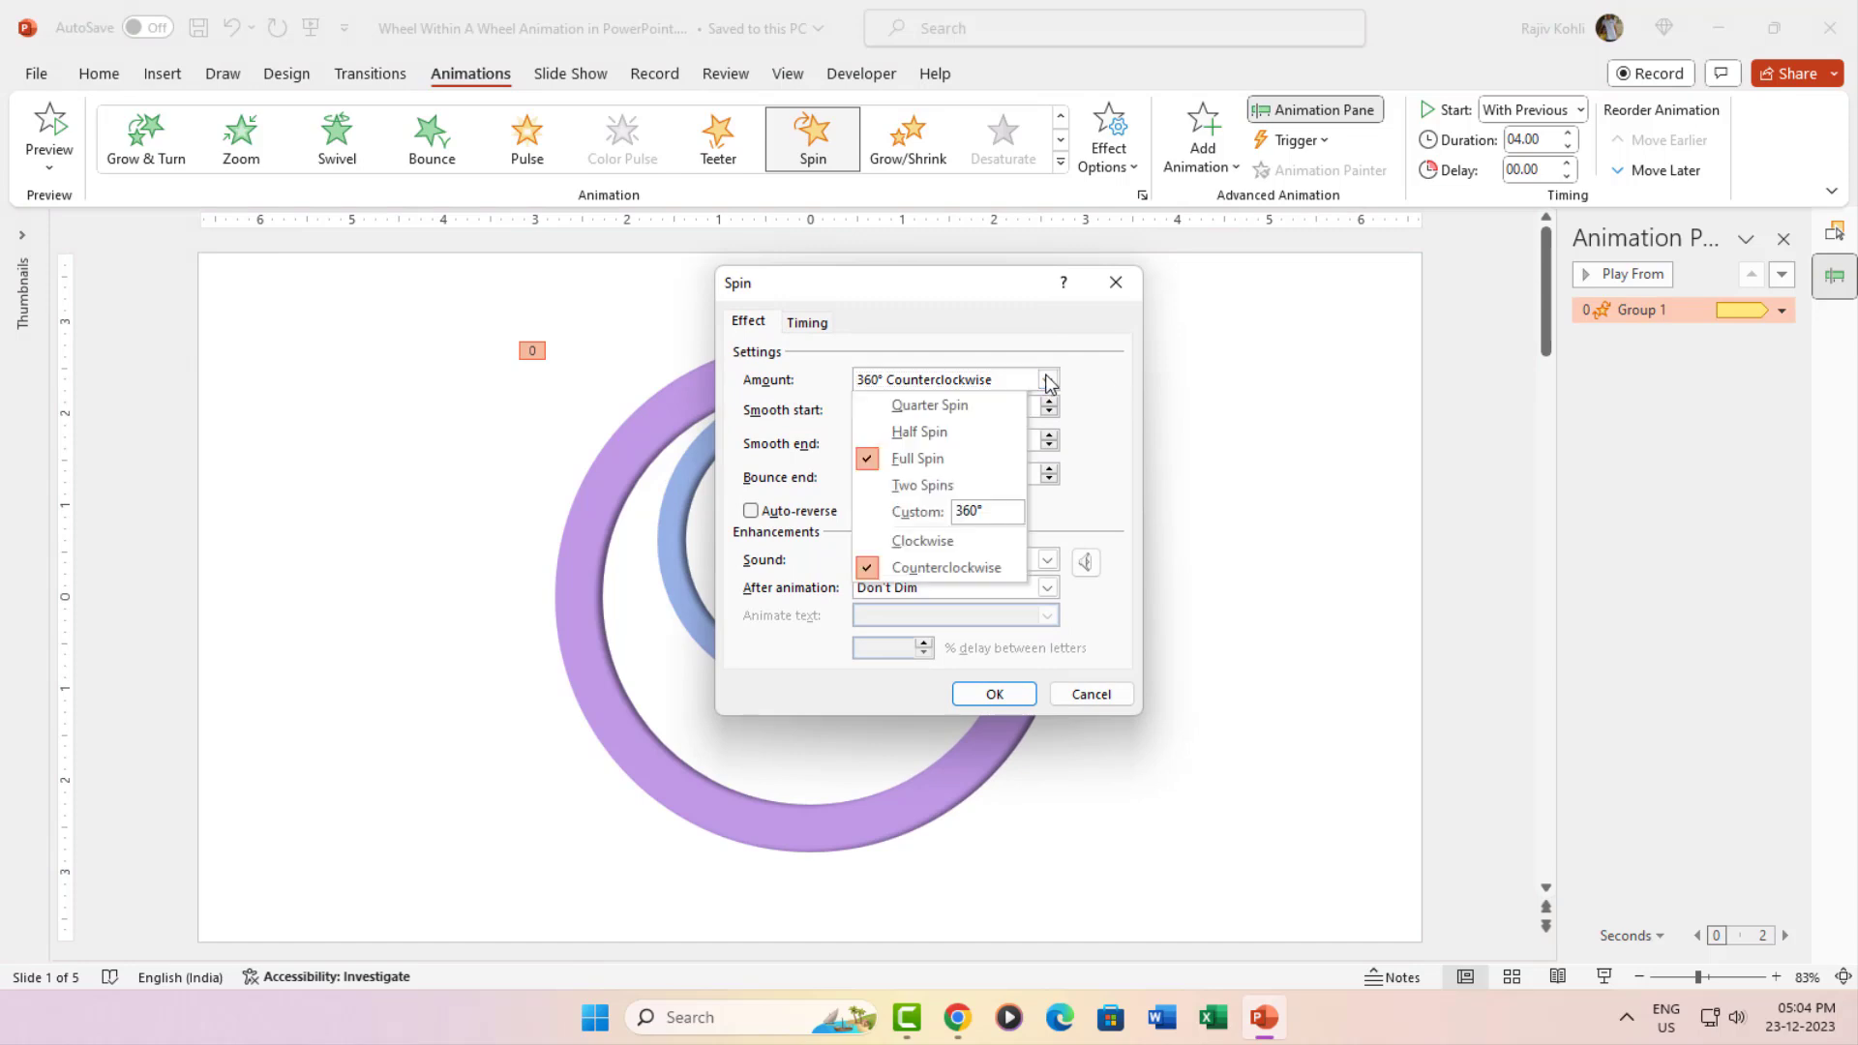
click(1050, 383)
click(806, 321)
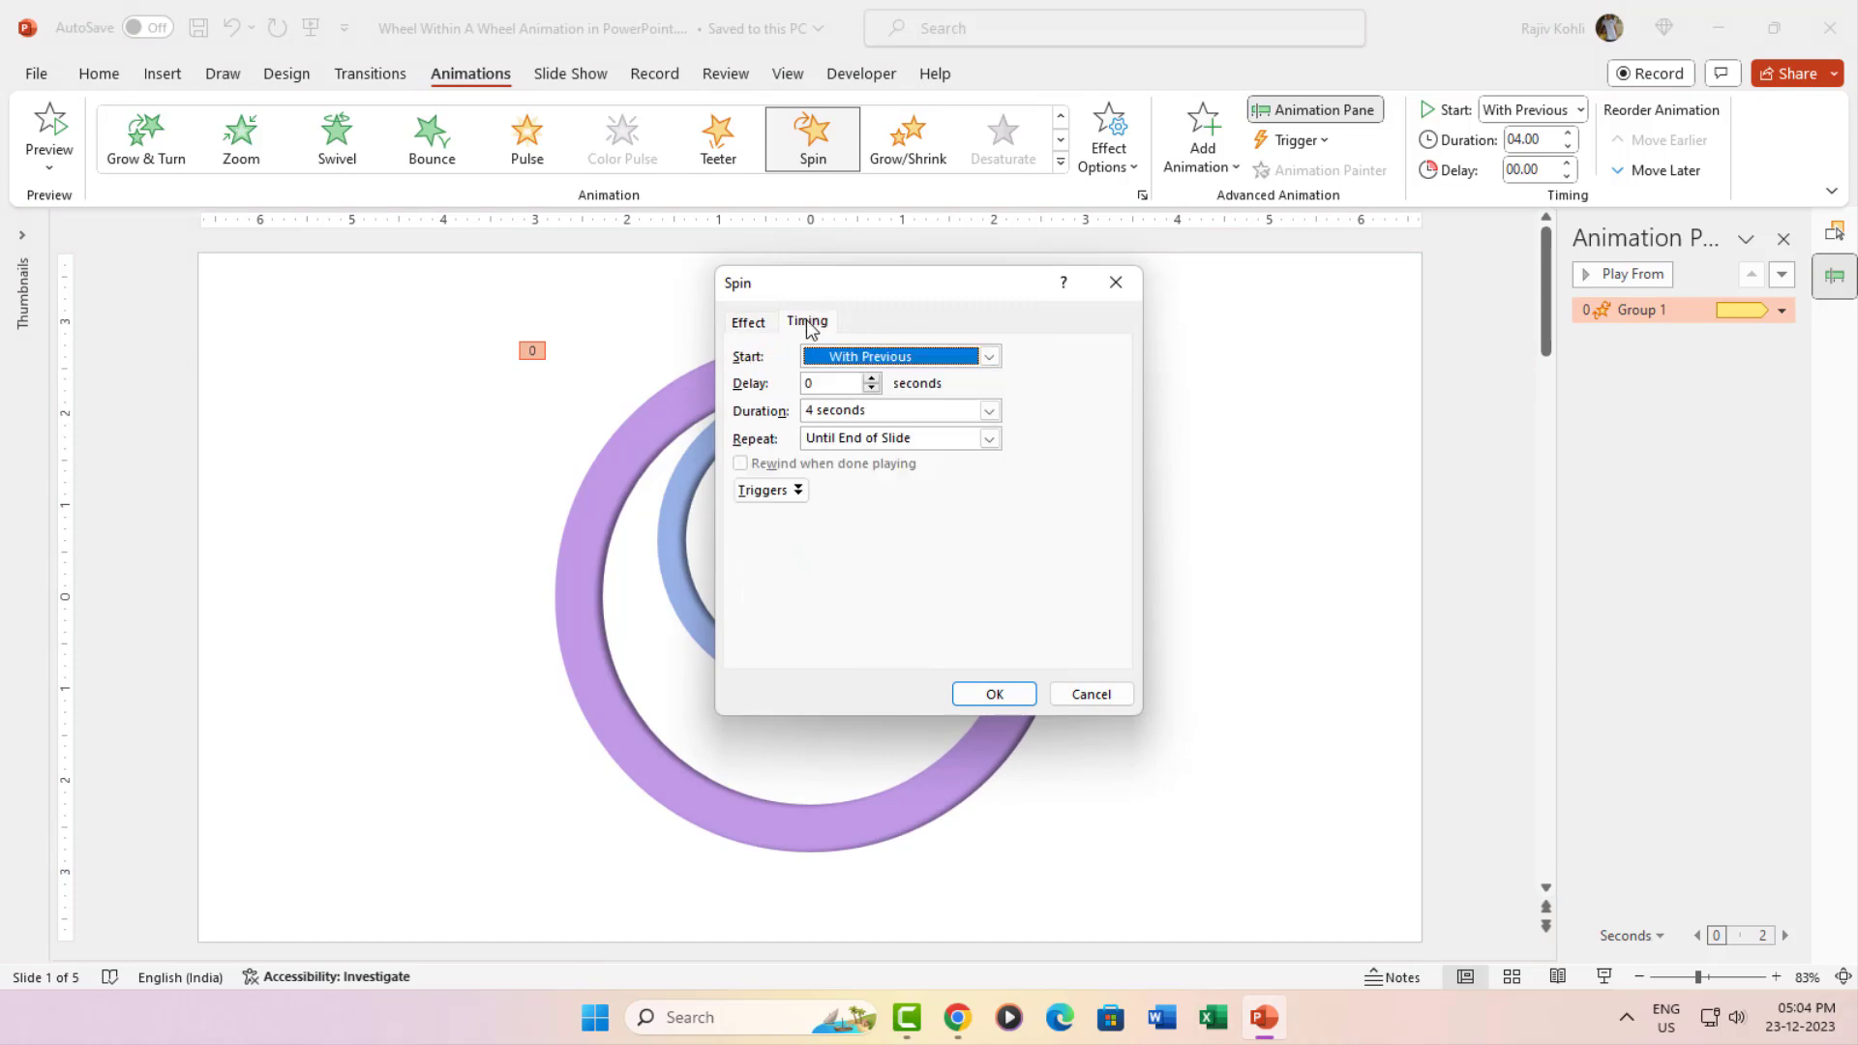
click(827, 411)
click(833, 439)
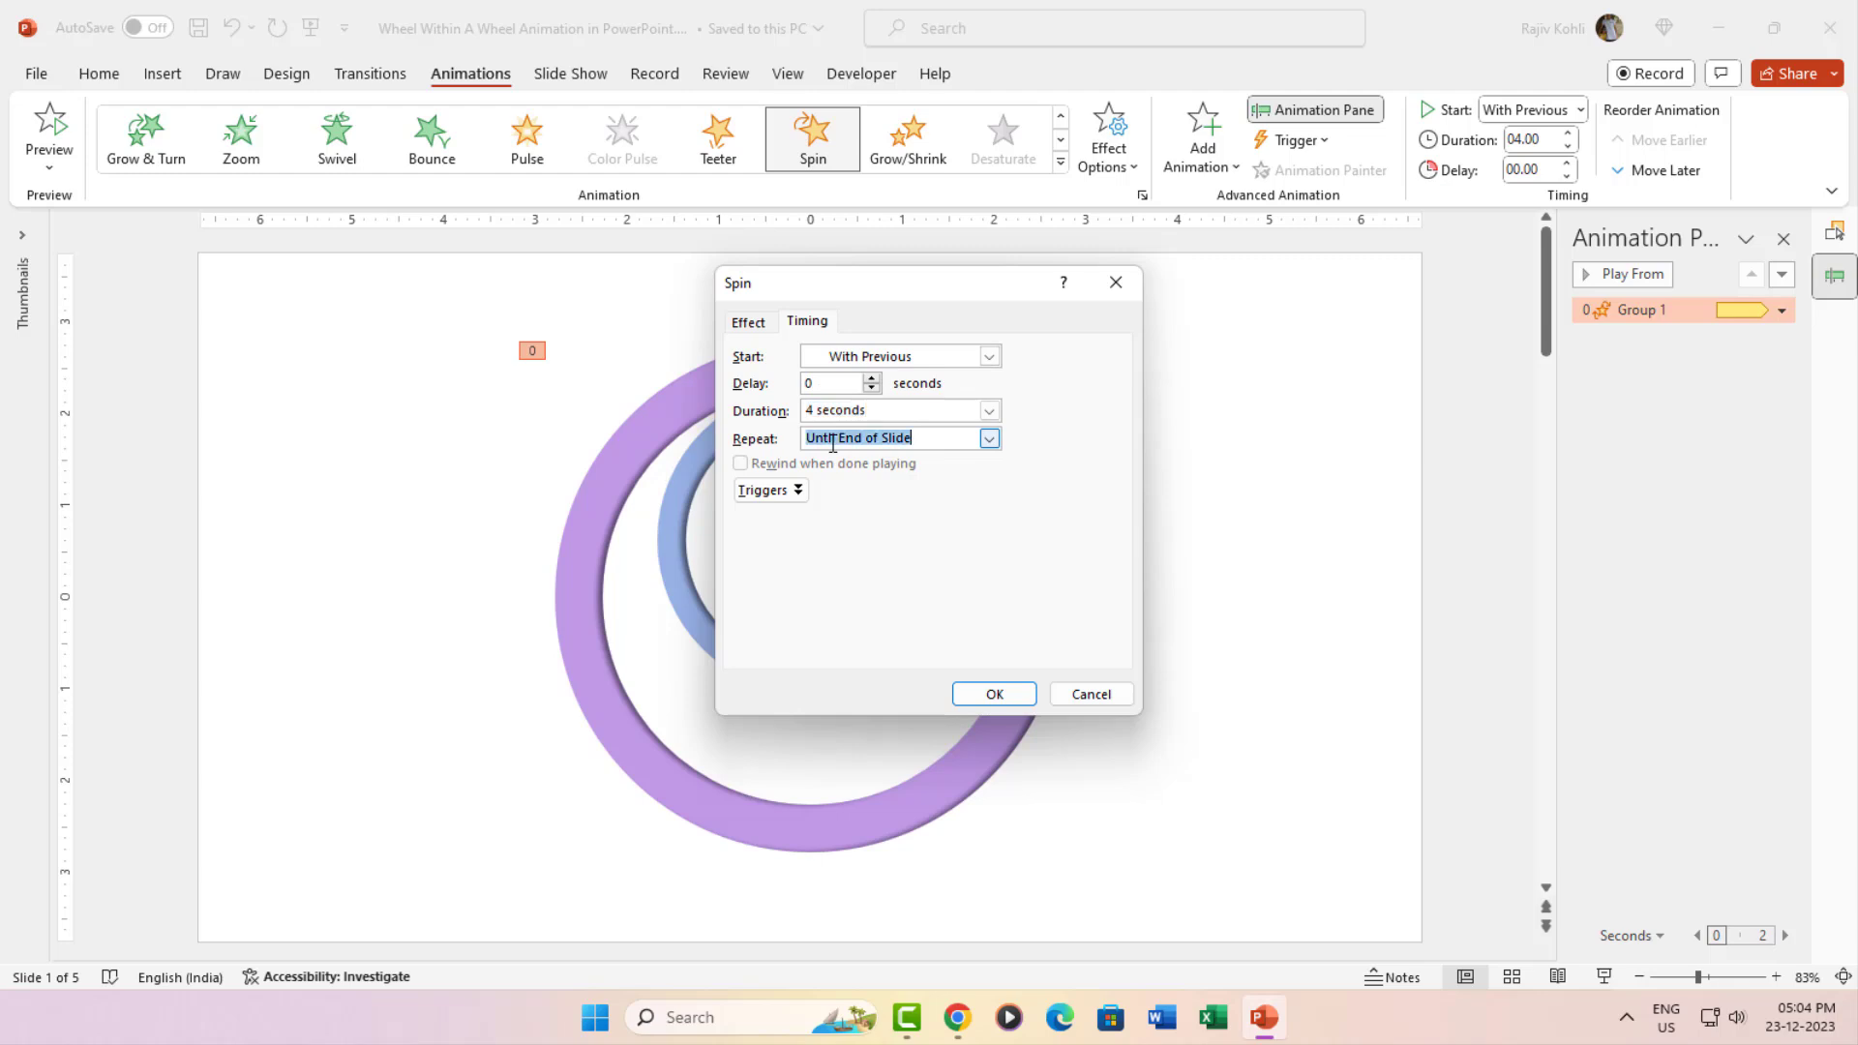
click(1091, 693)
click(1721, 419)
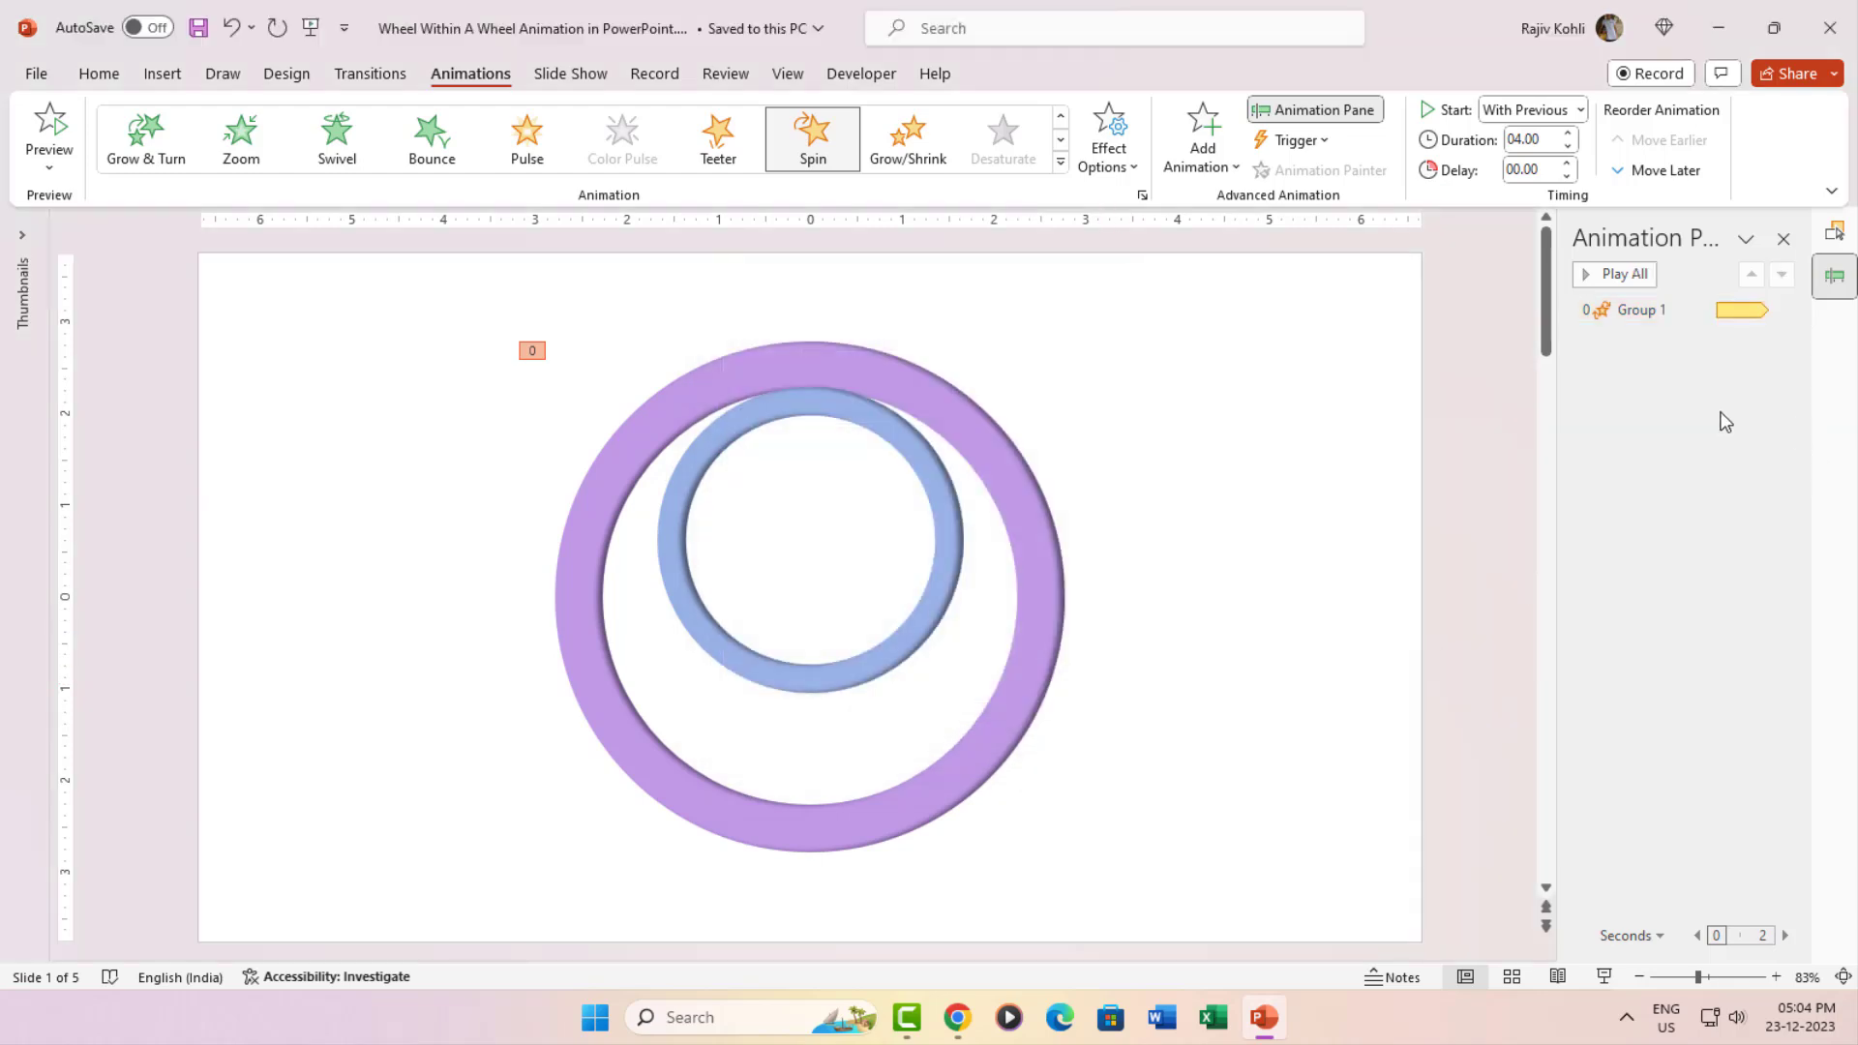
- Preview Group 1's spin, hide Groups 1 and 3, and select Group 2's green ring
click(1618, 279)
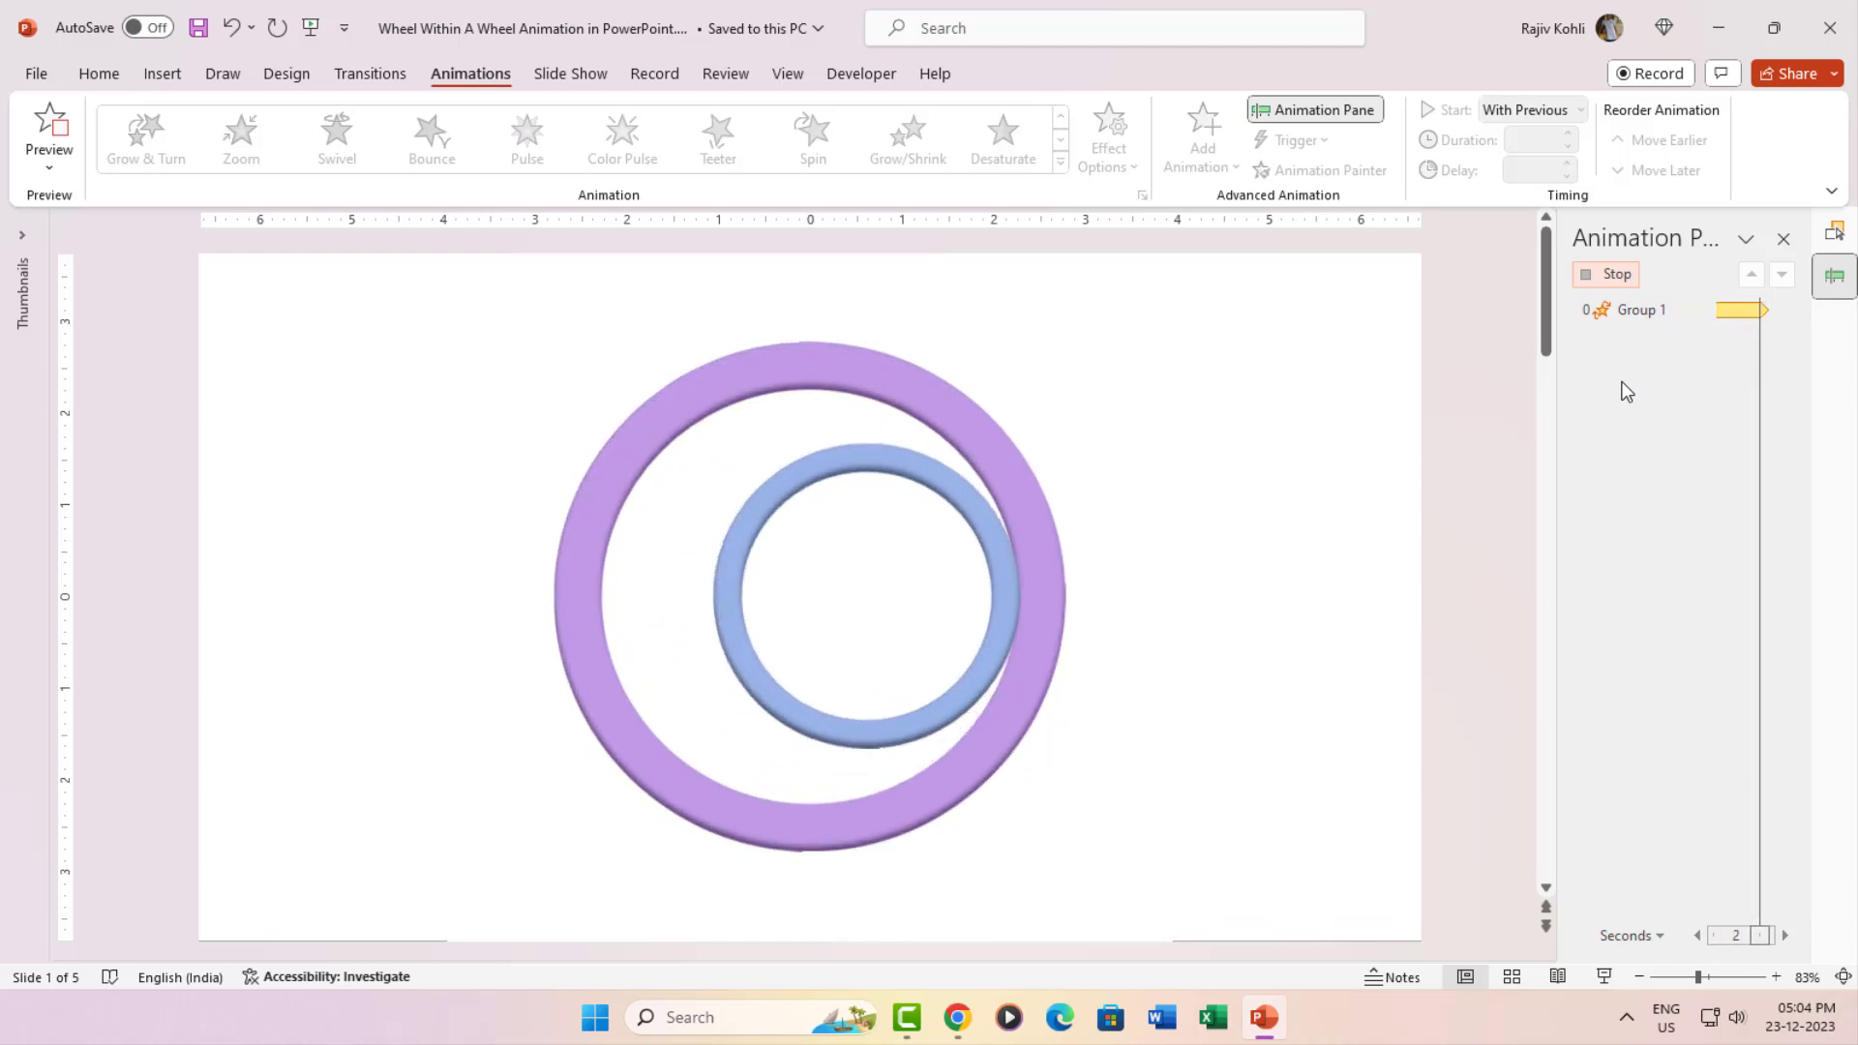
click(1834, 230)
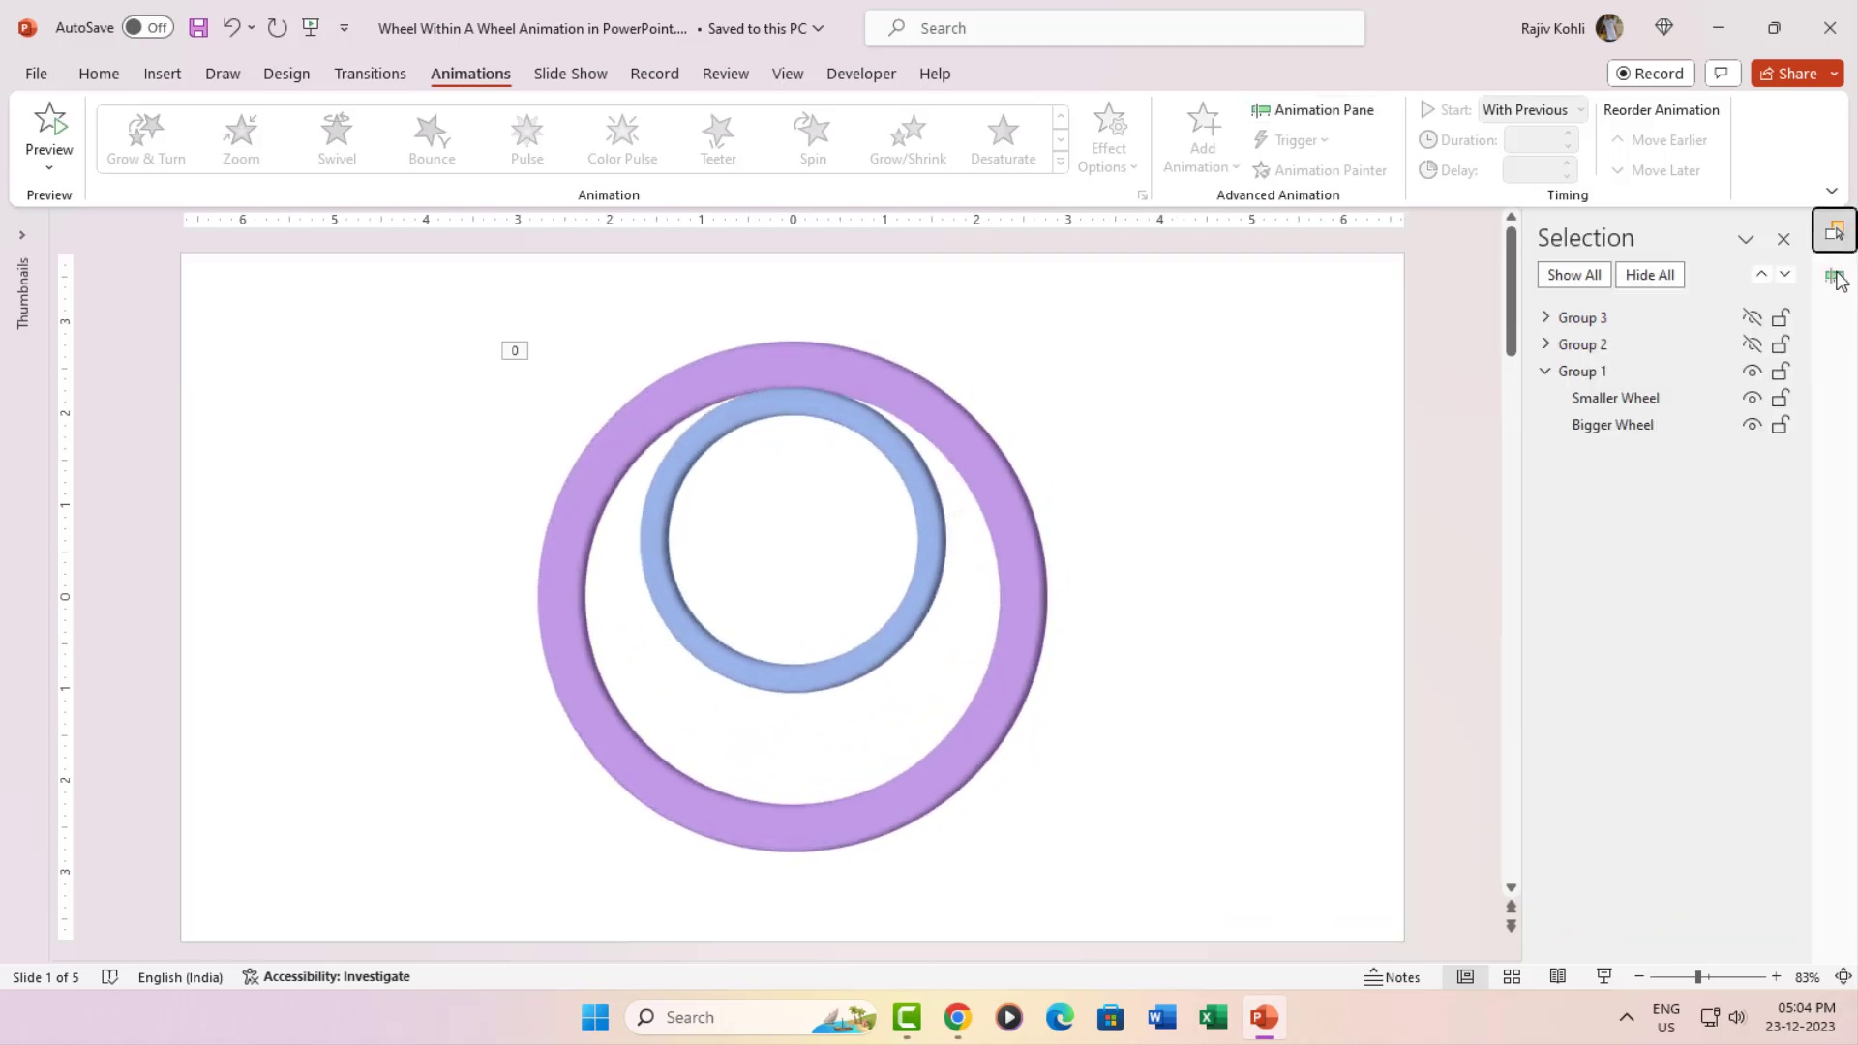
click(1753, 372)
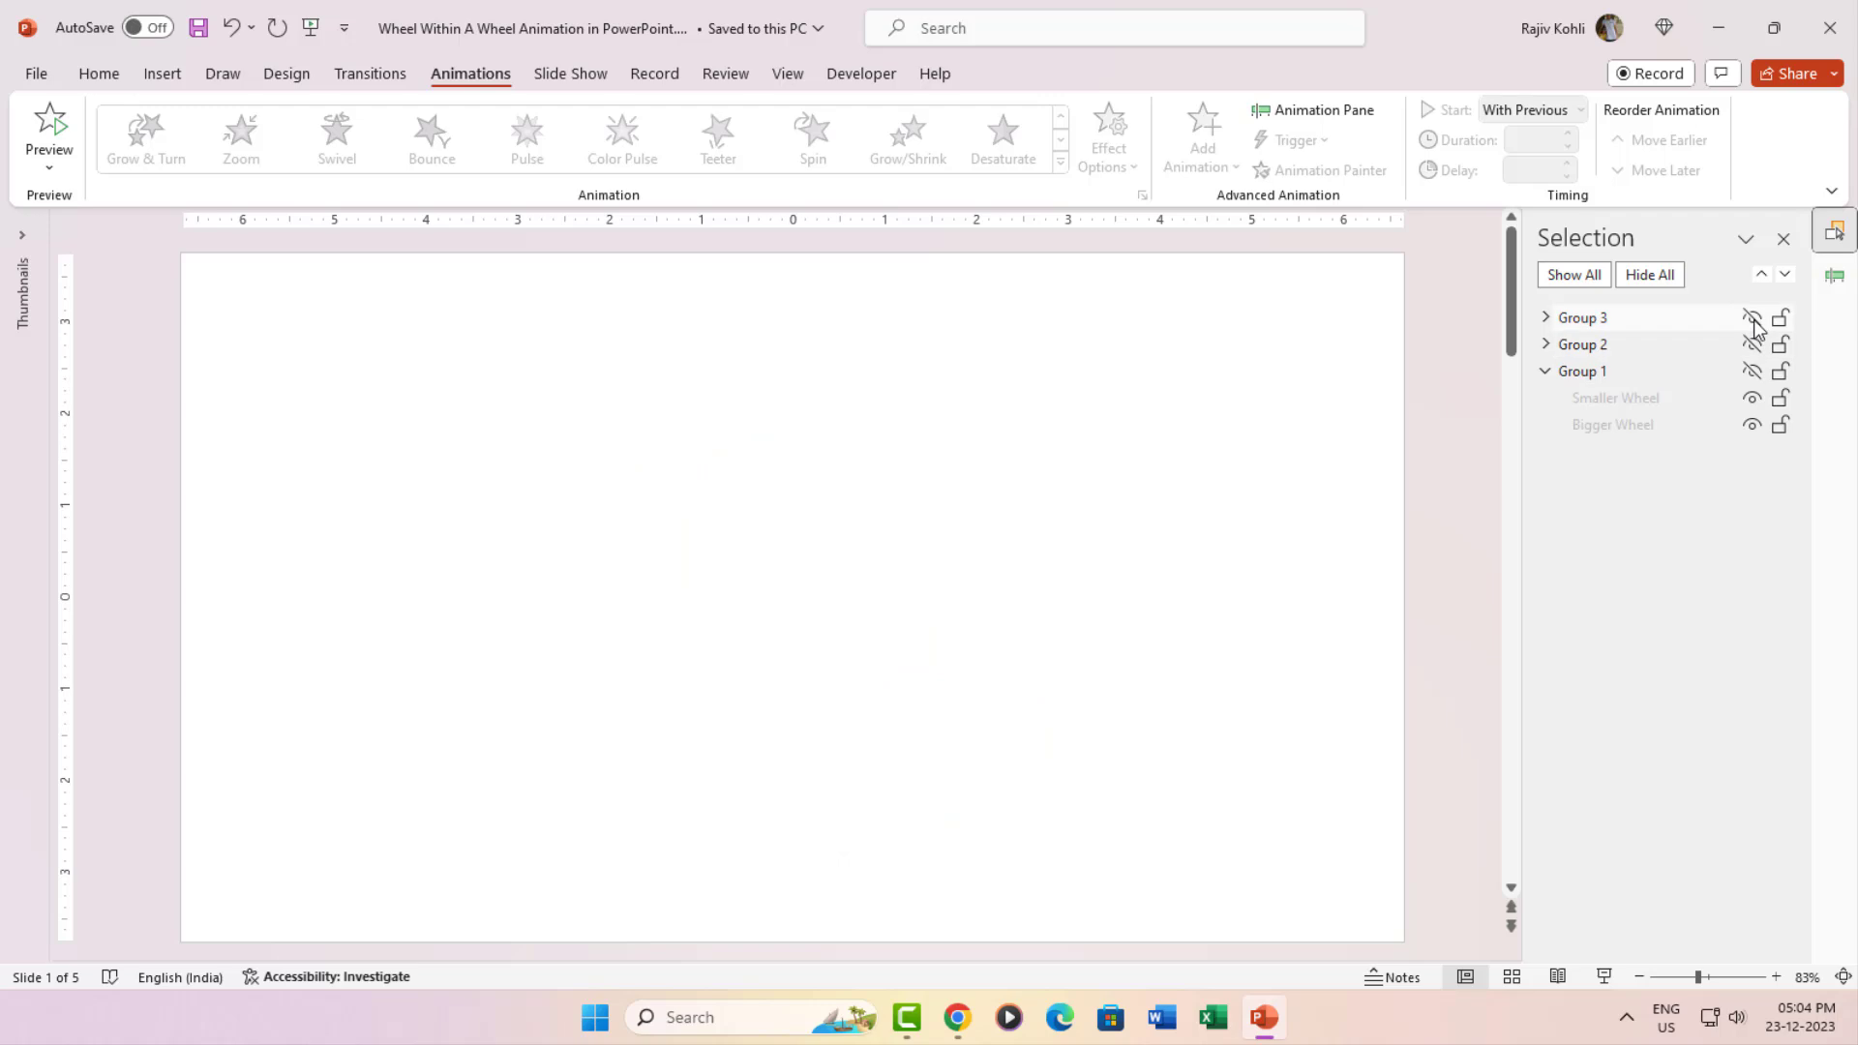
click(1753, 344)
click(1752, 318)
click(1753, 317)
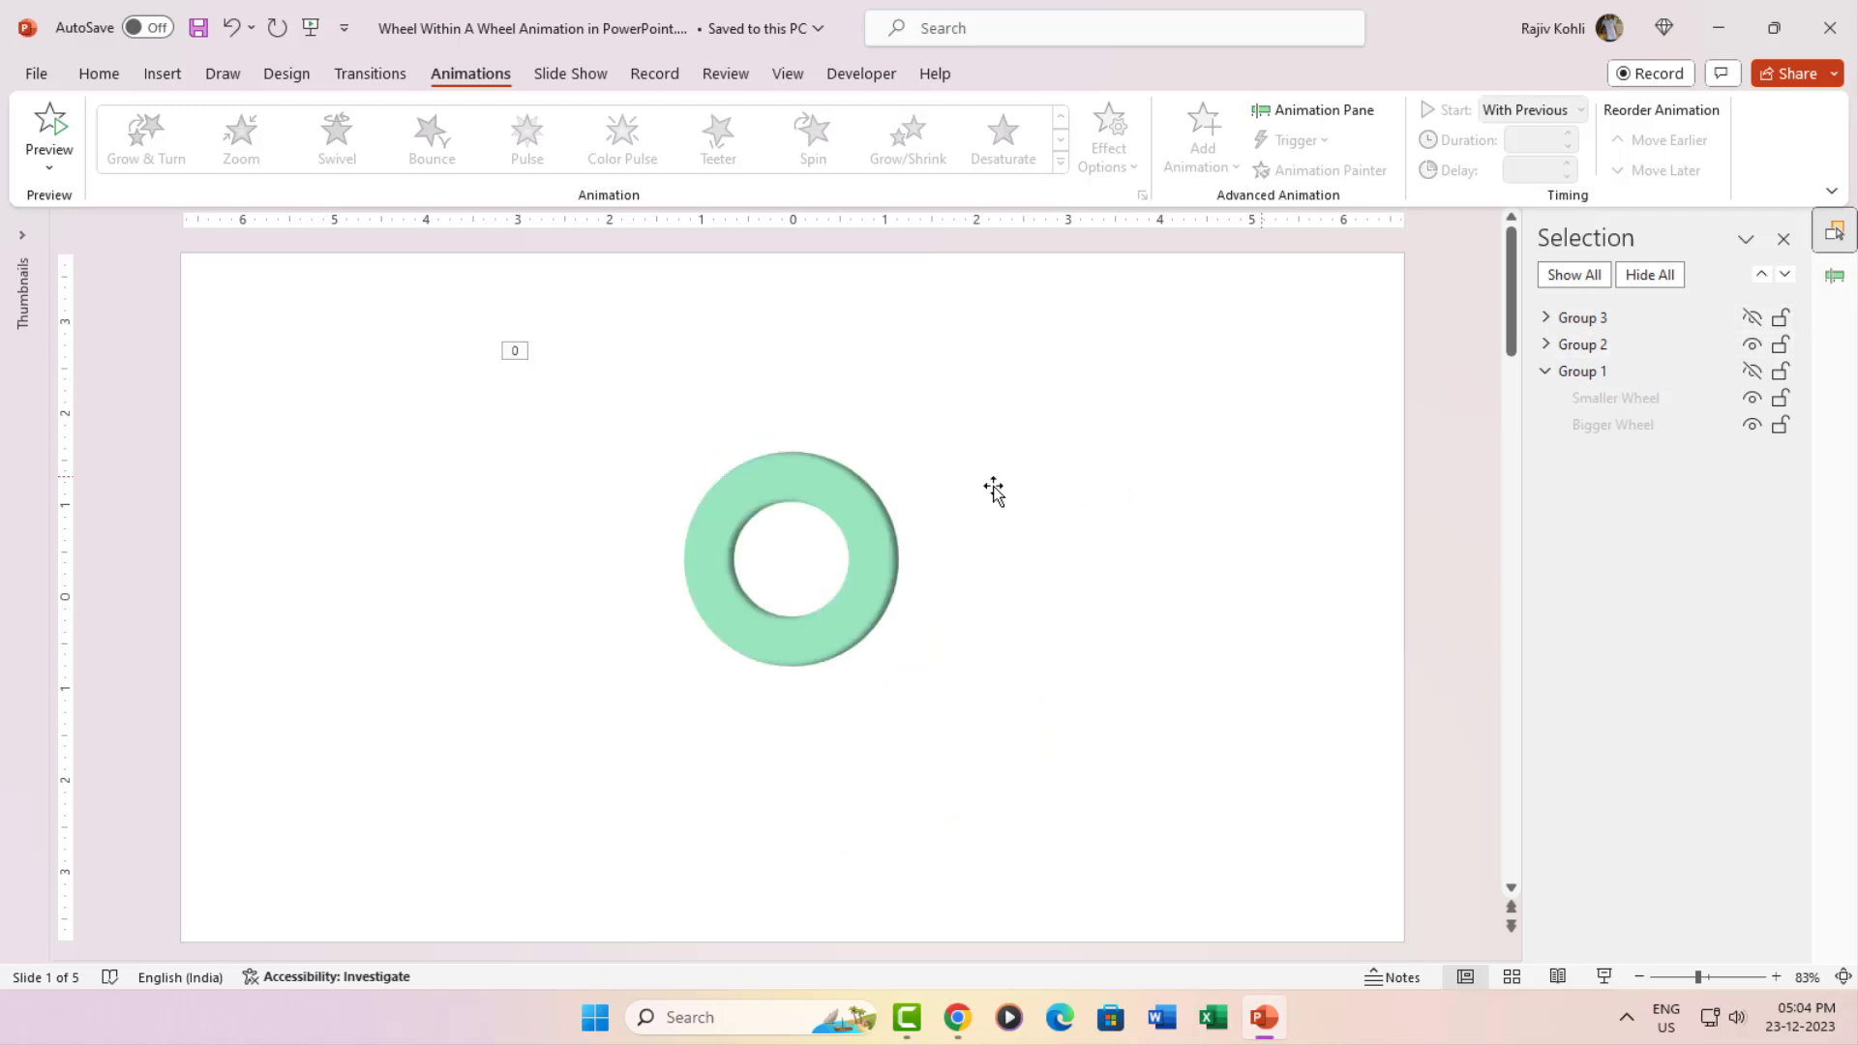
click(824, 483)
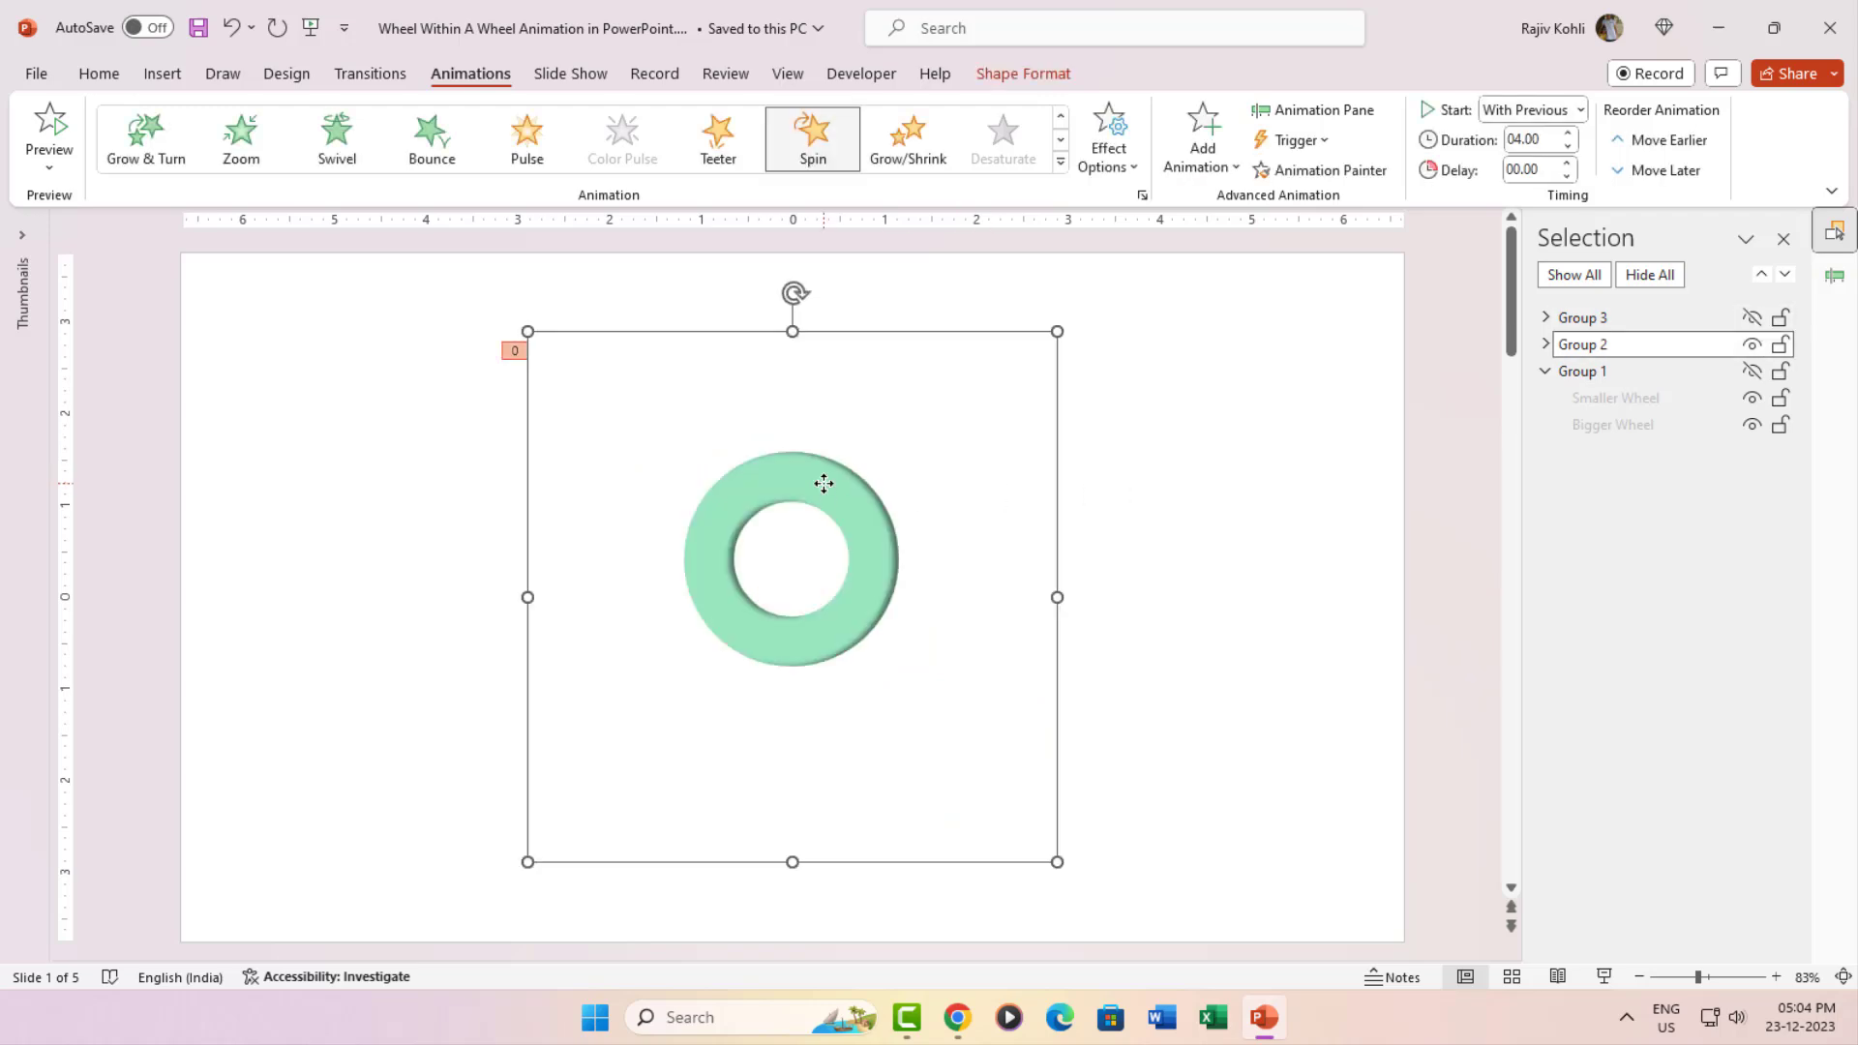
- Examine Group 2's Bigger, Smaller and Smallest Wheels, trying then undoing an orange style on Smaller Wheel
click(1545, 348)
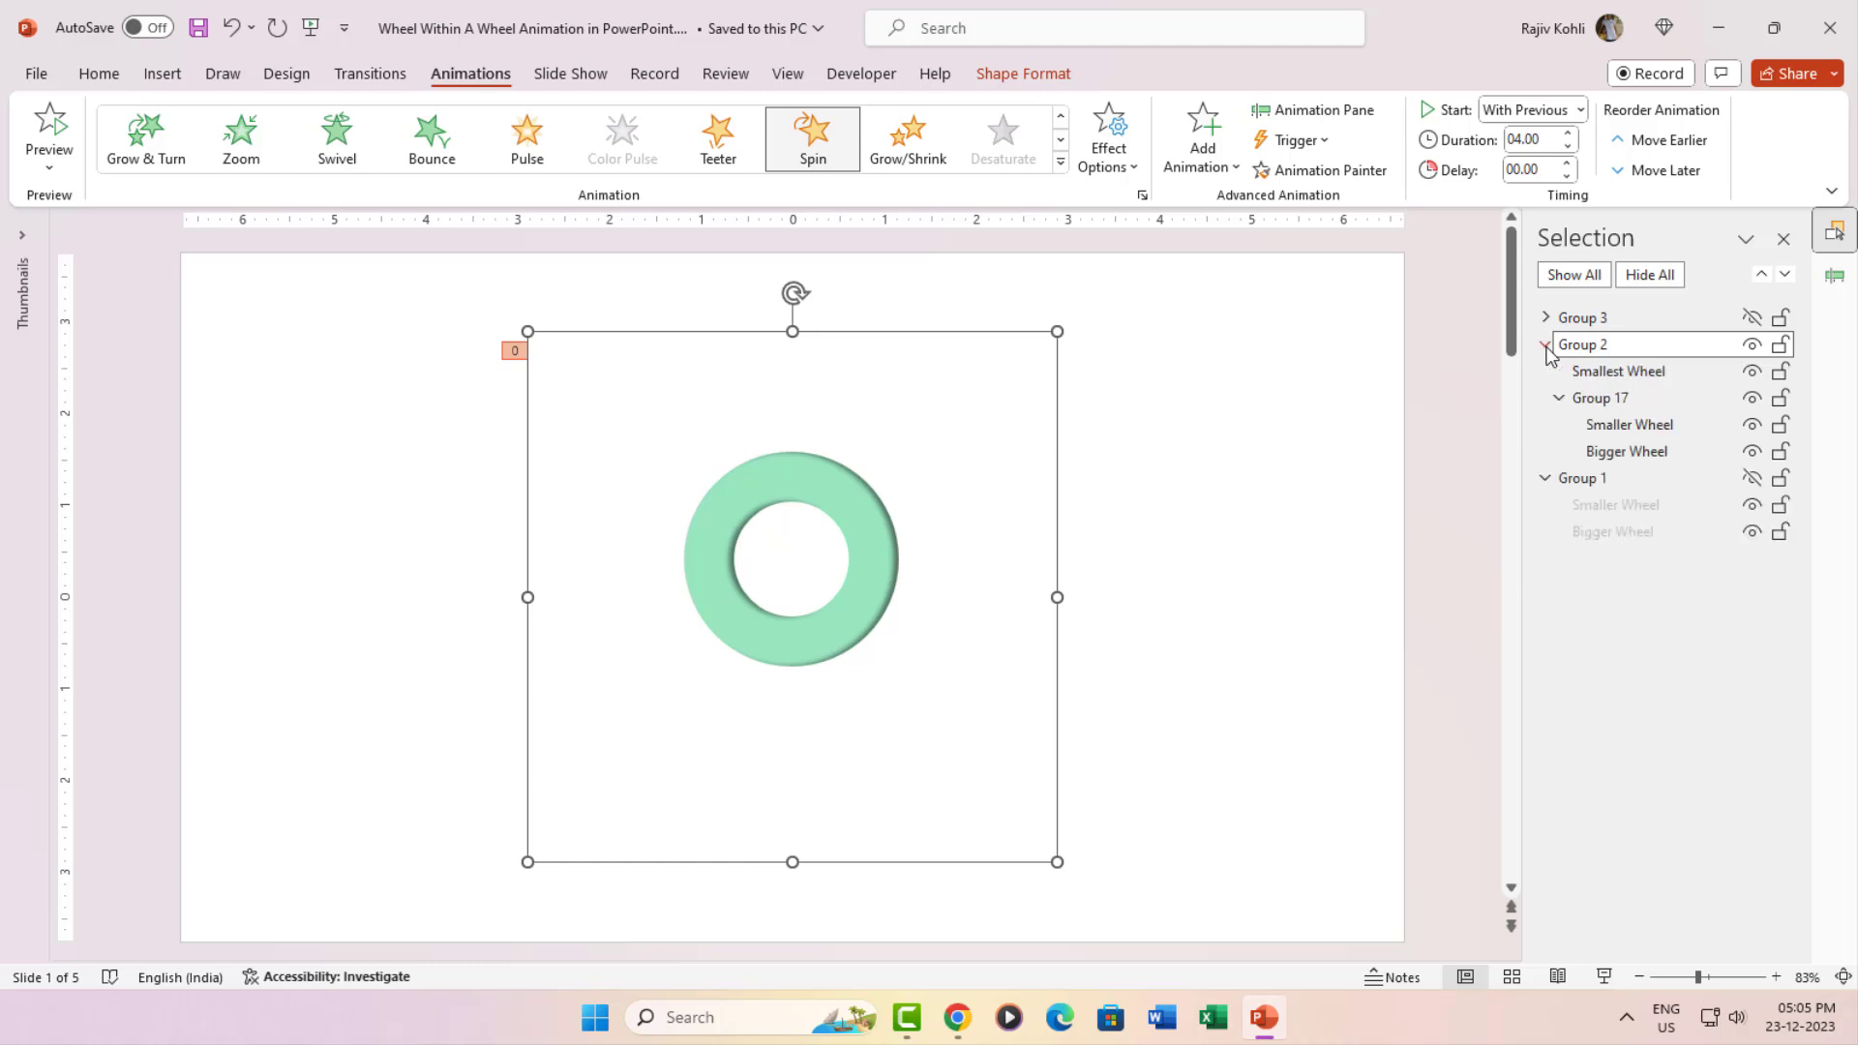
click(1631, 452)
click(1635, 427)
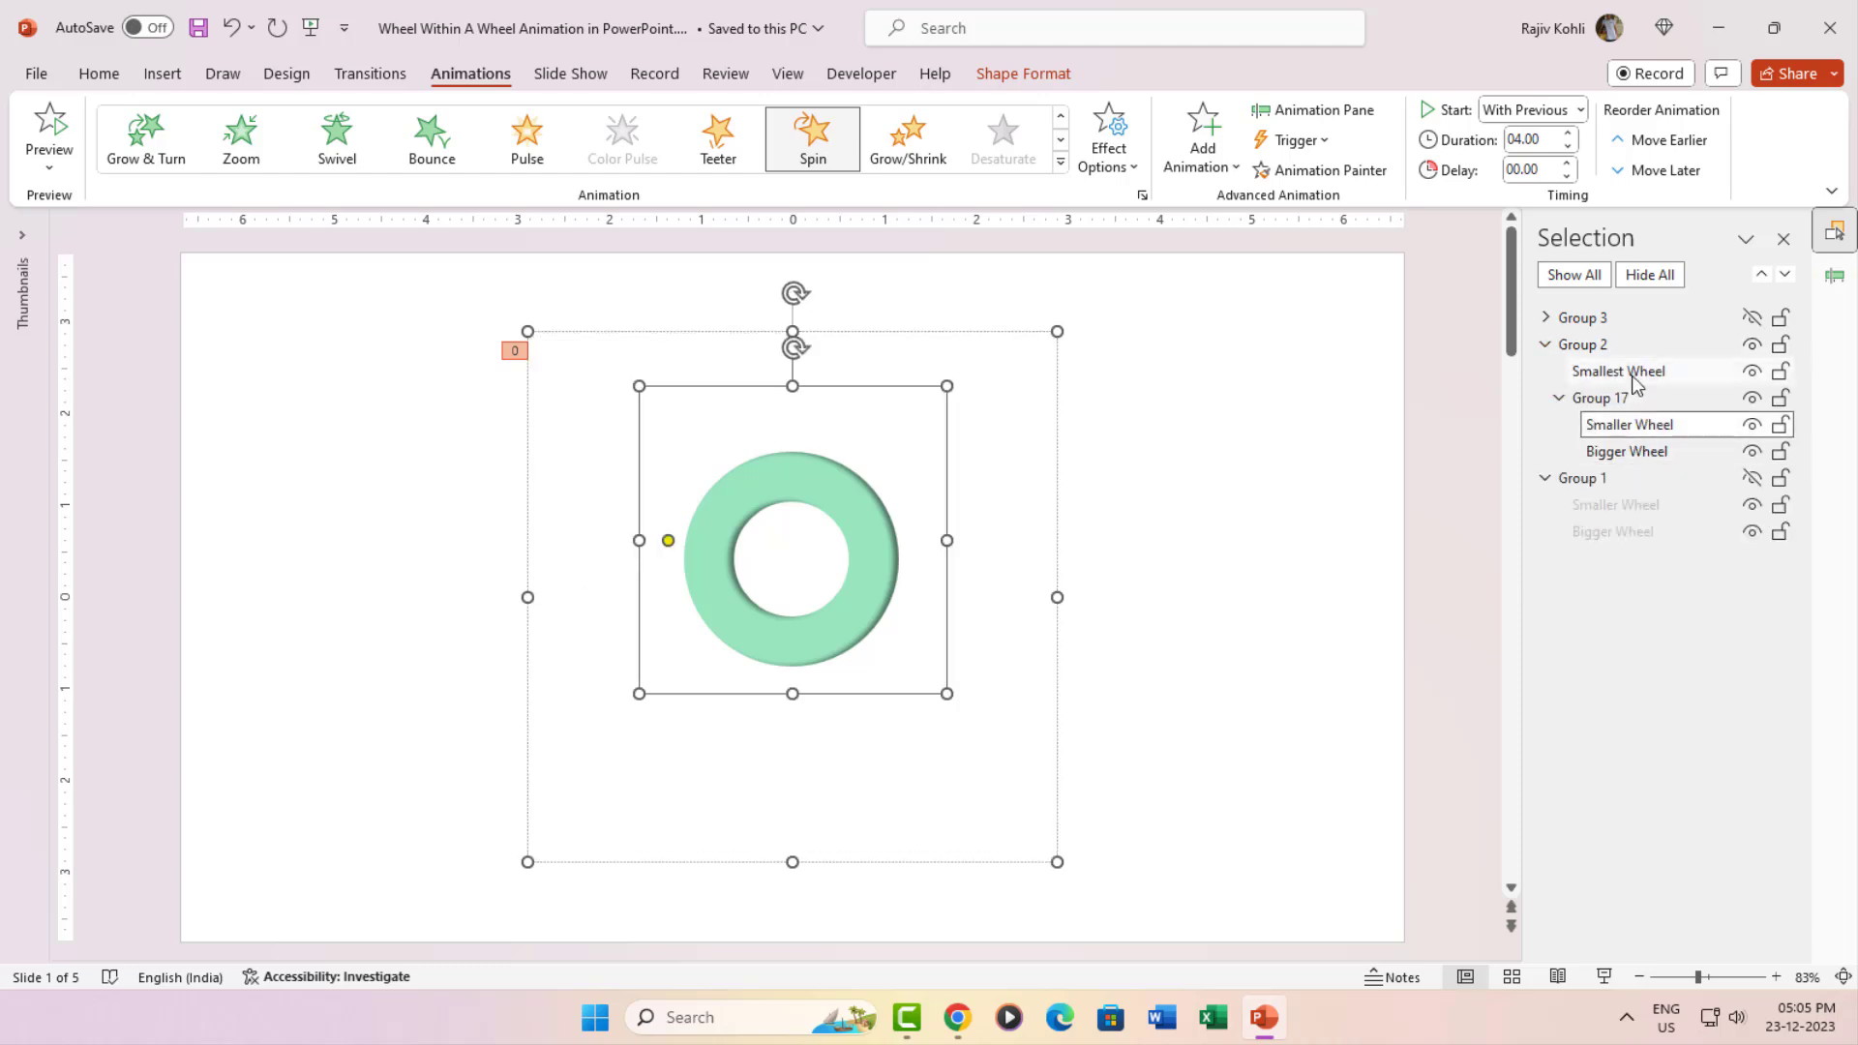
click(1631, 375)
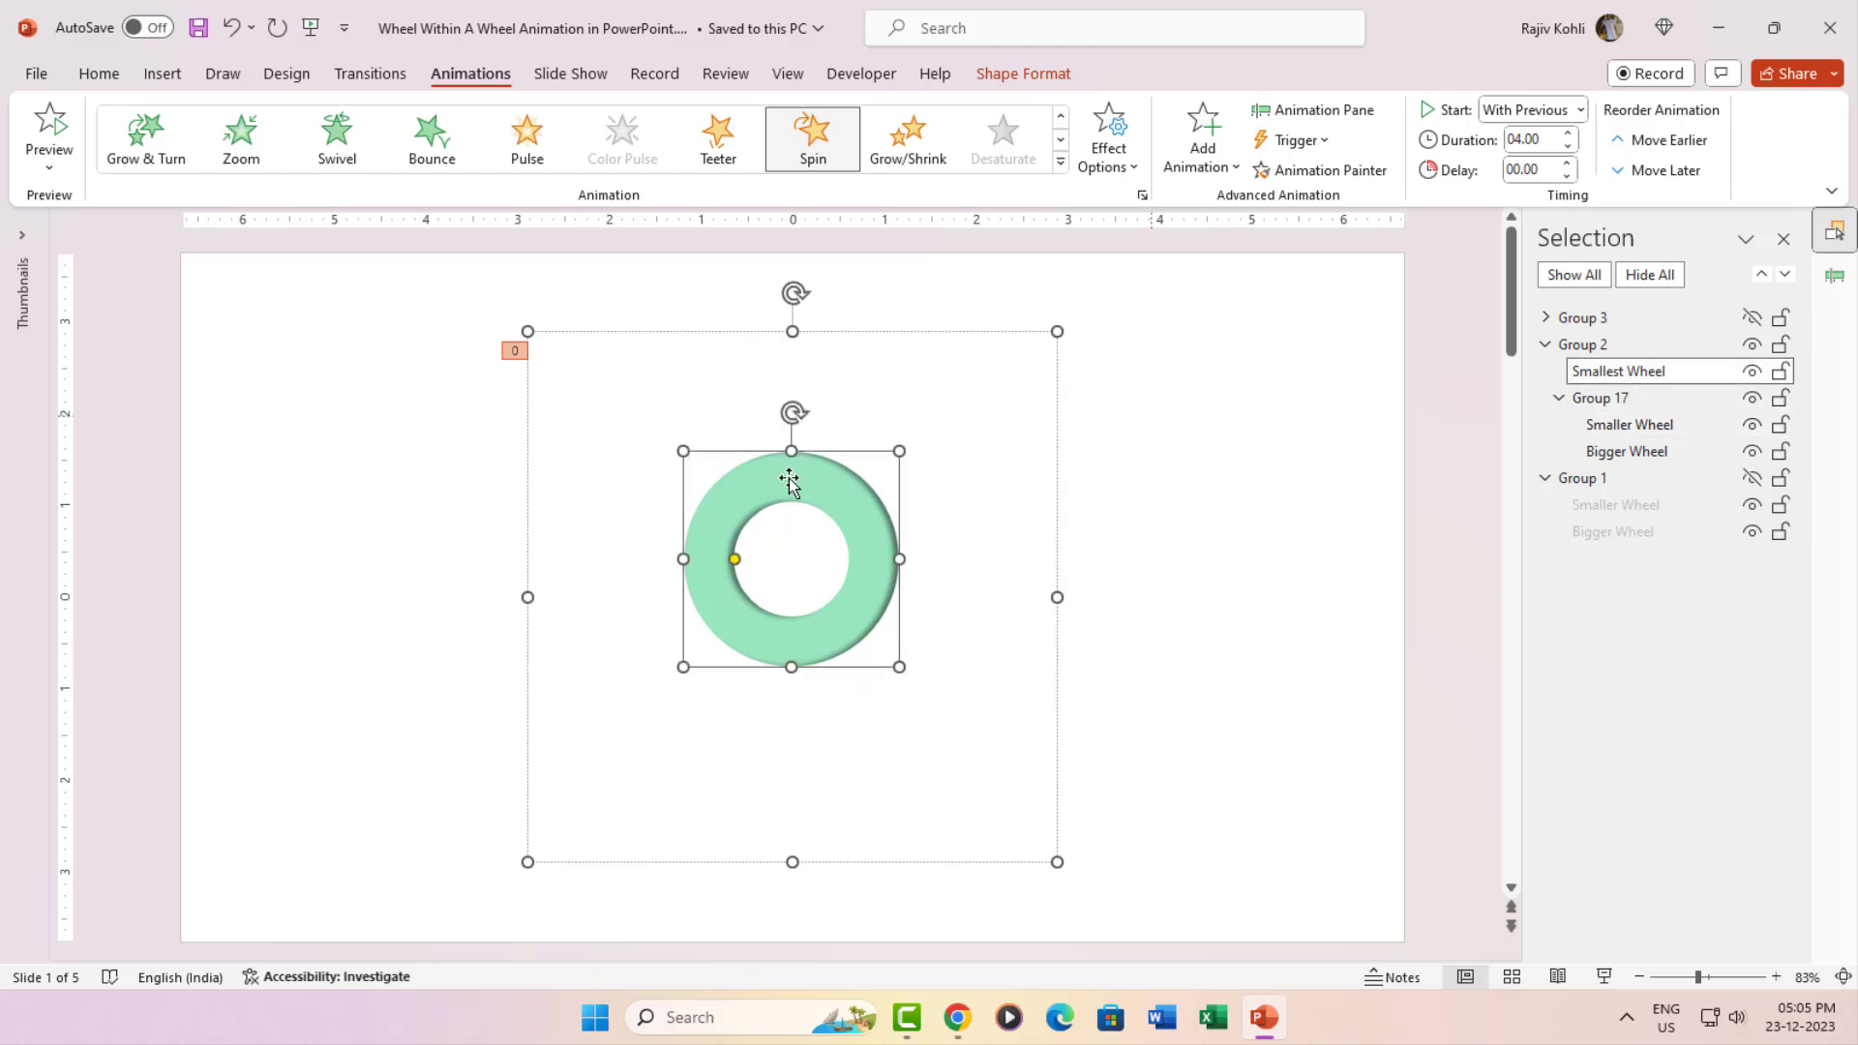
click(1641, 426)
click(1018, 85)
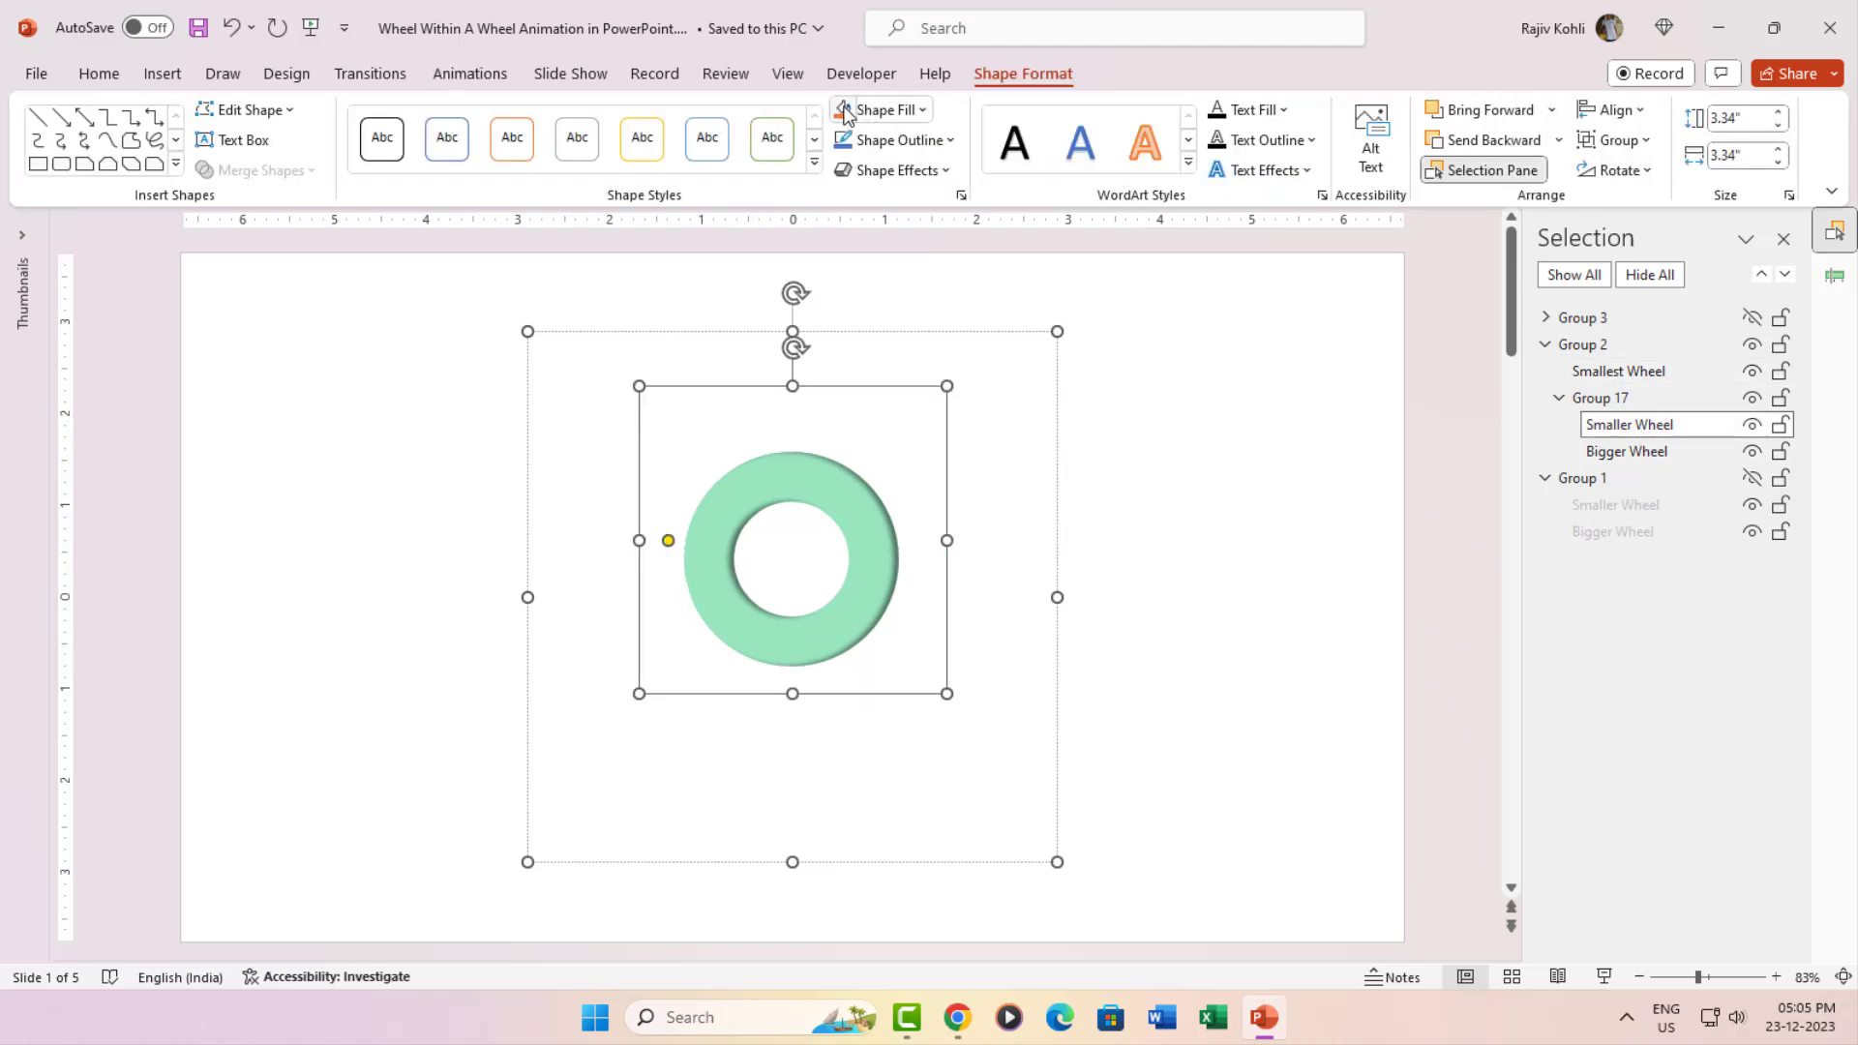
click(231, 27)
- Review Group 2's Spin timing and repeat settings in the Animation Pane without changes
click(466, 75)
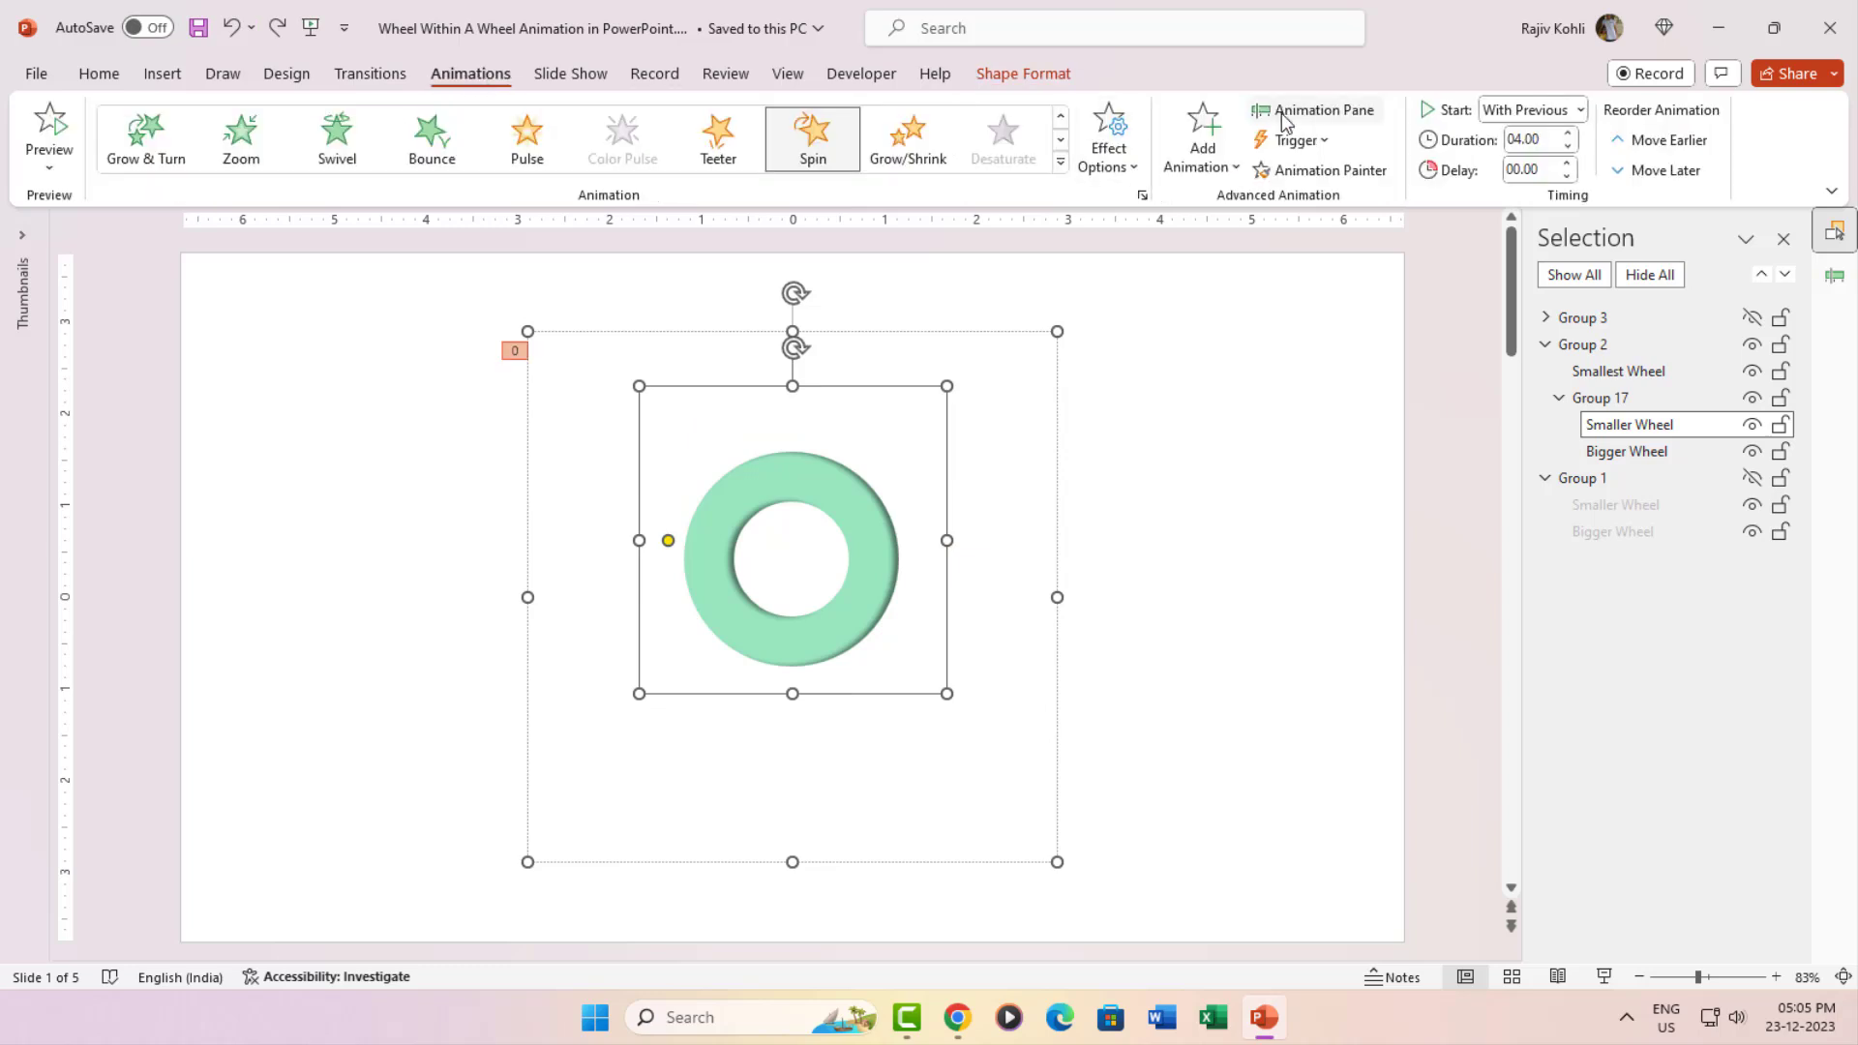
click(1316, 109)
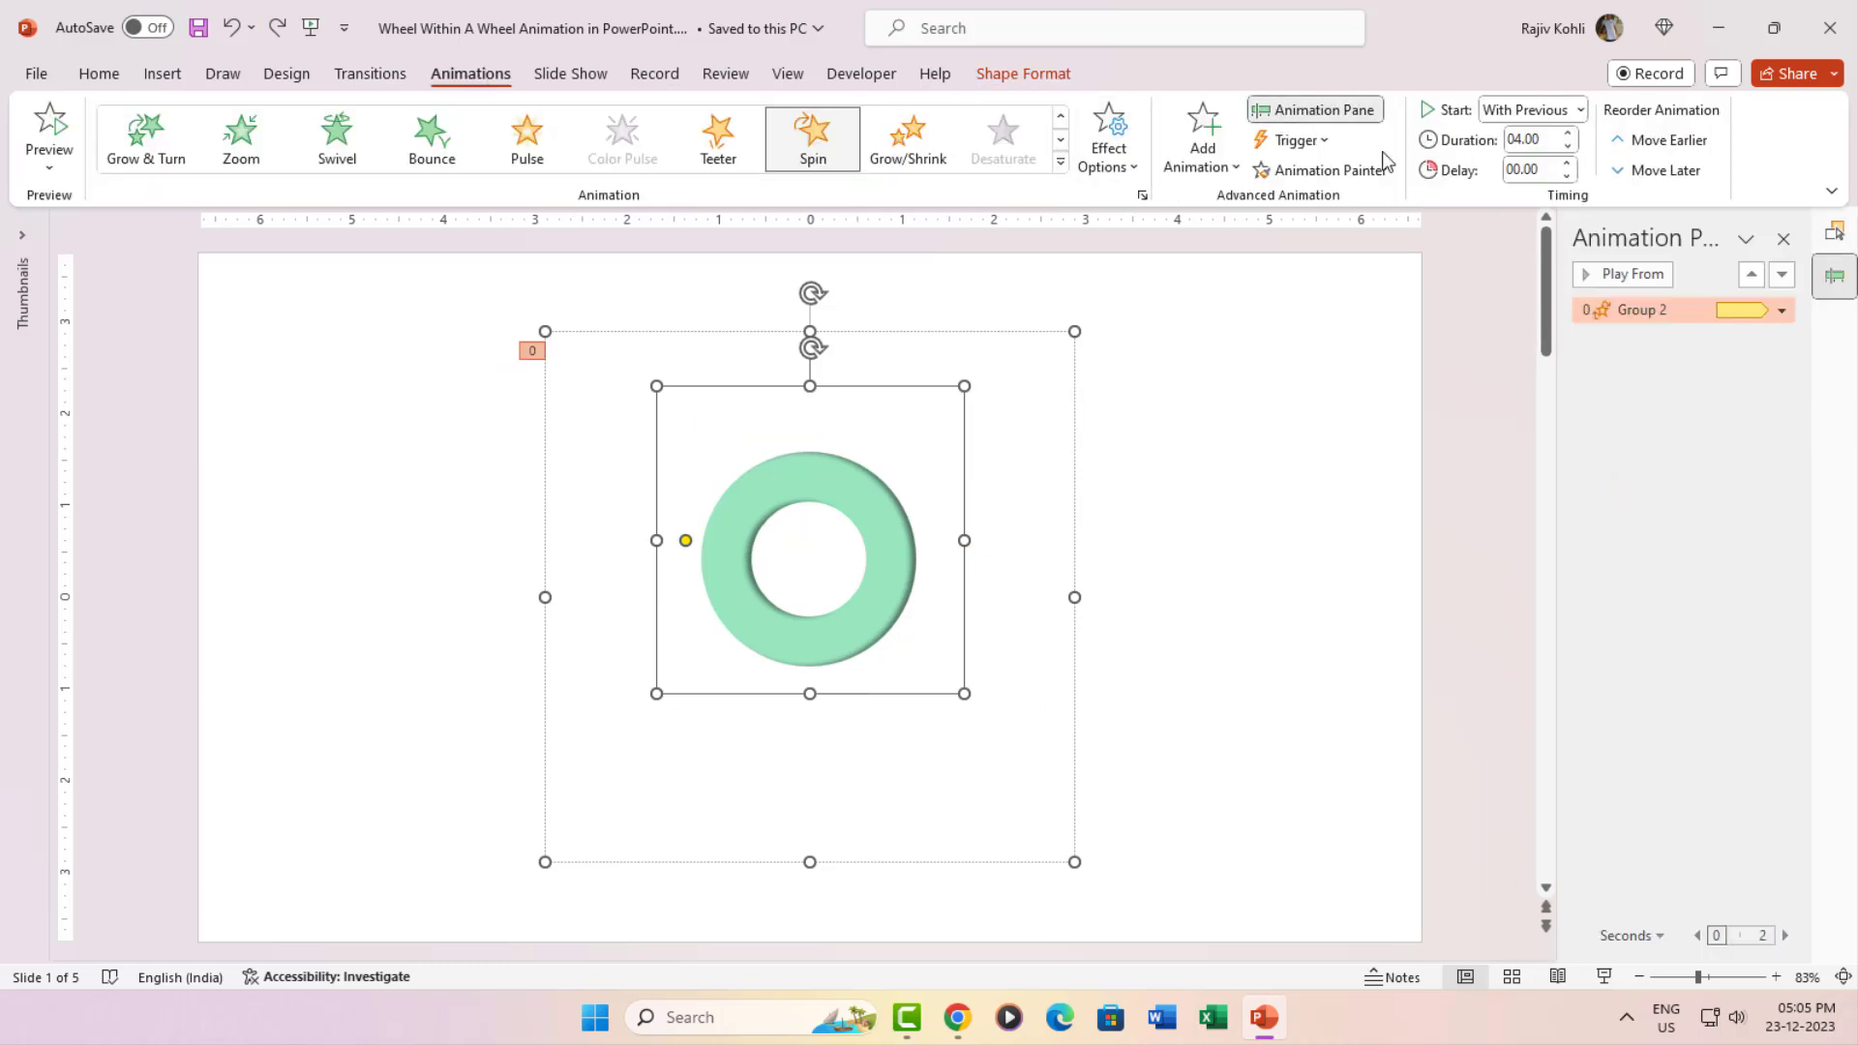
double_click(1614, 310)
click(823, 321)
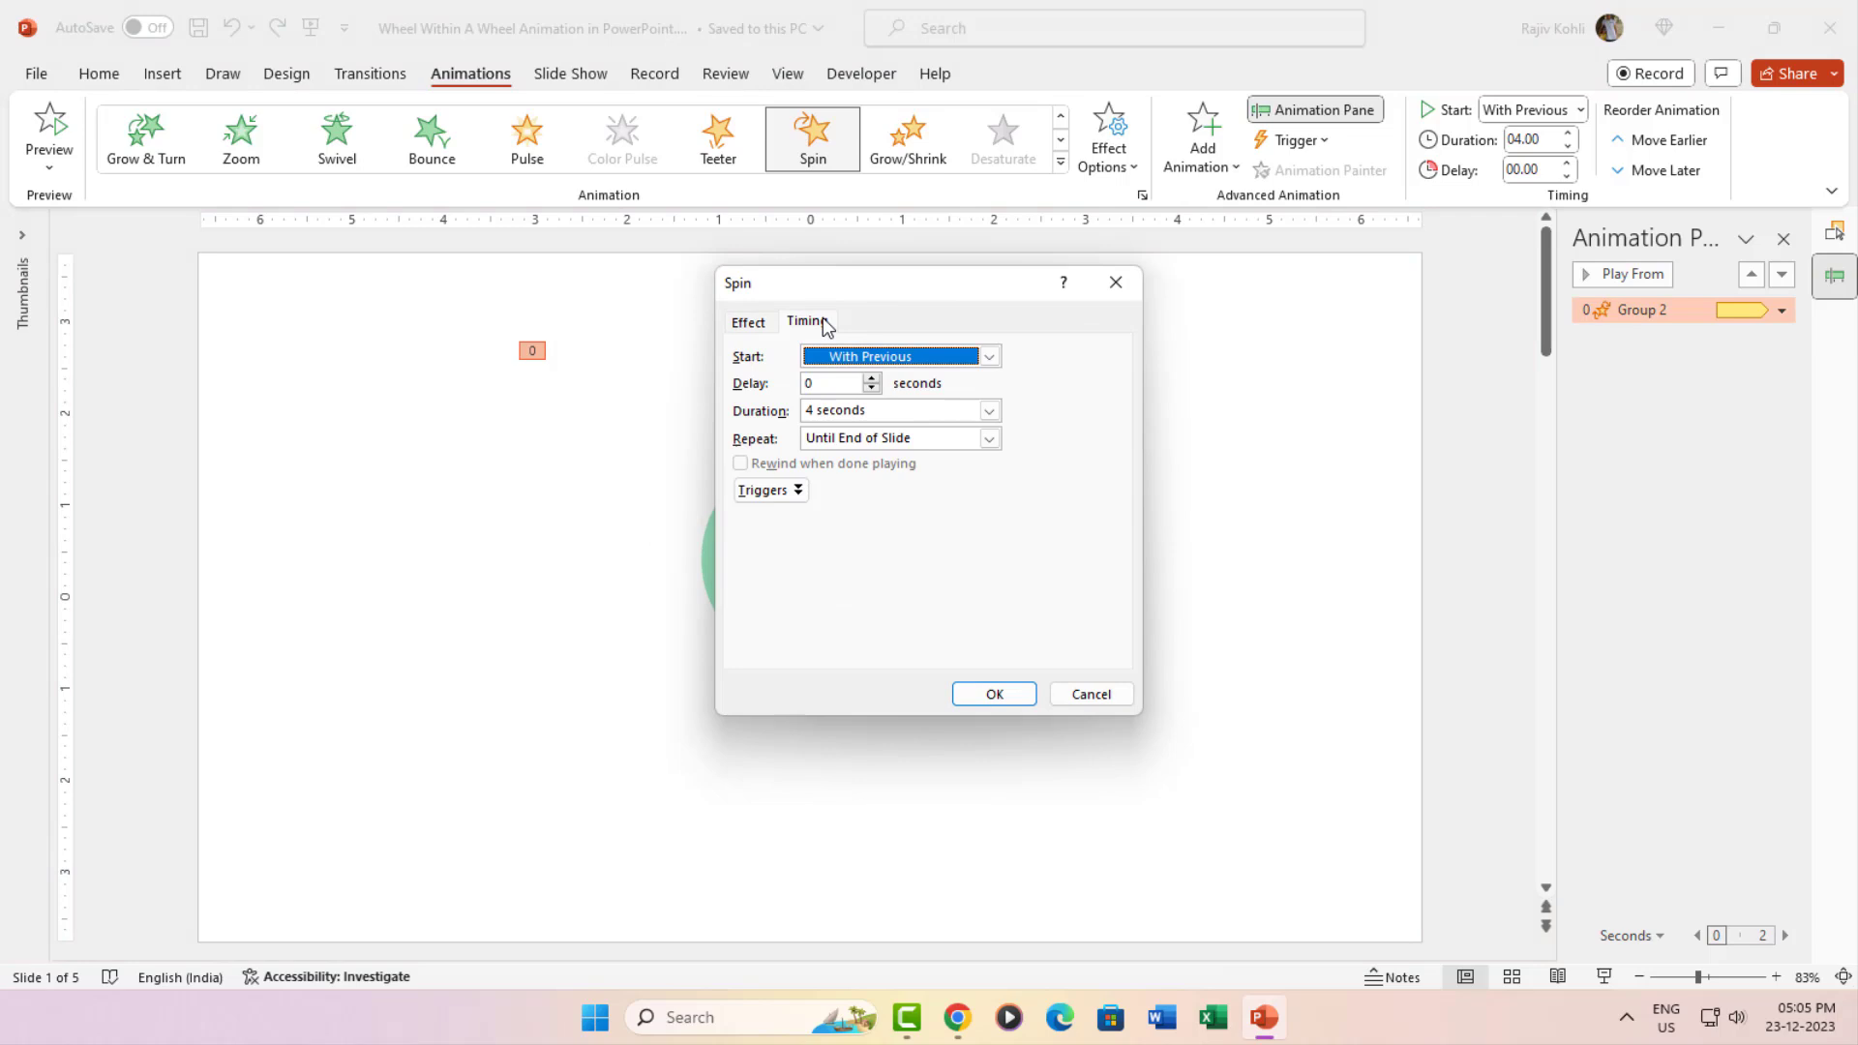
click(1088, 694)
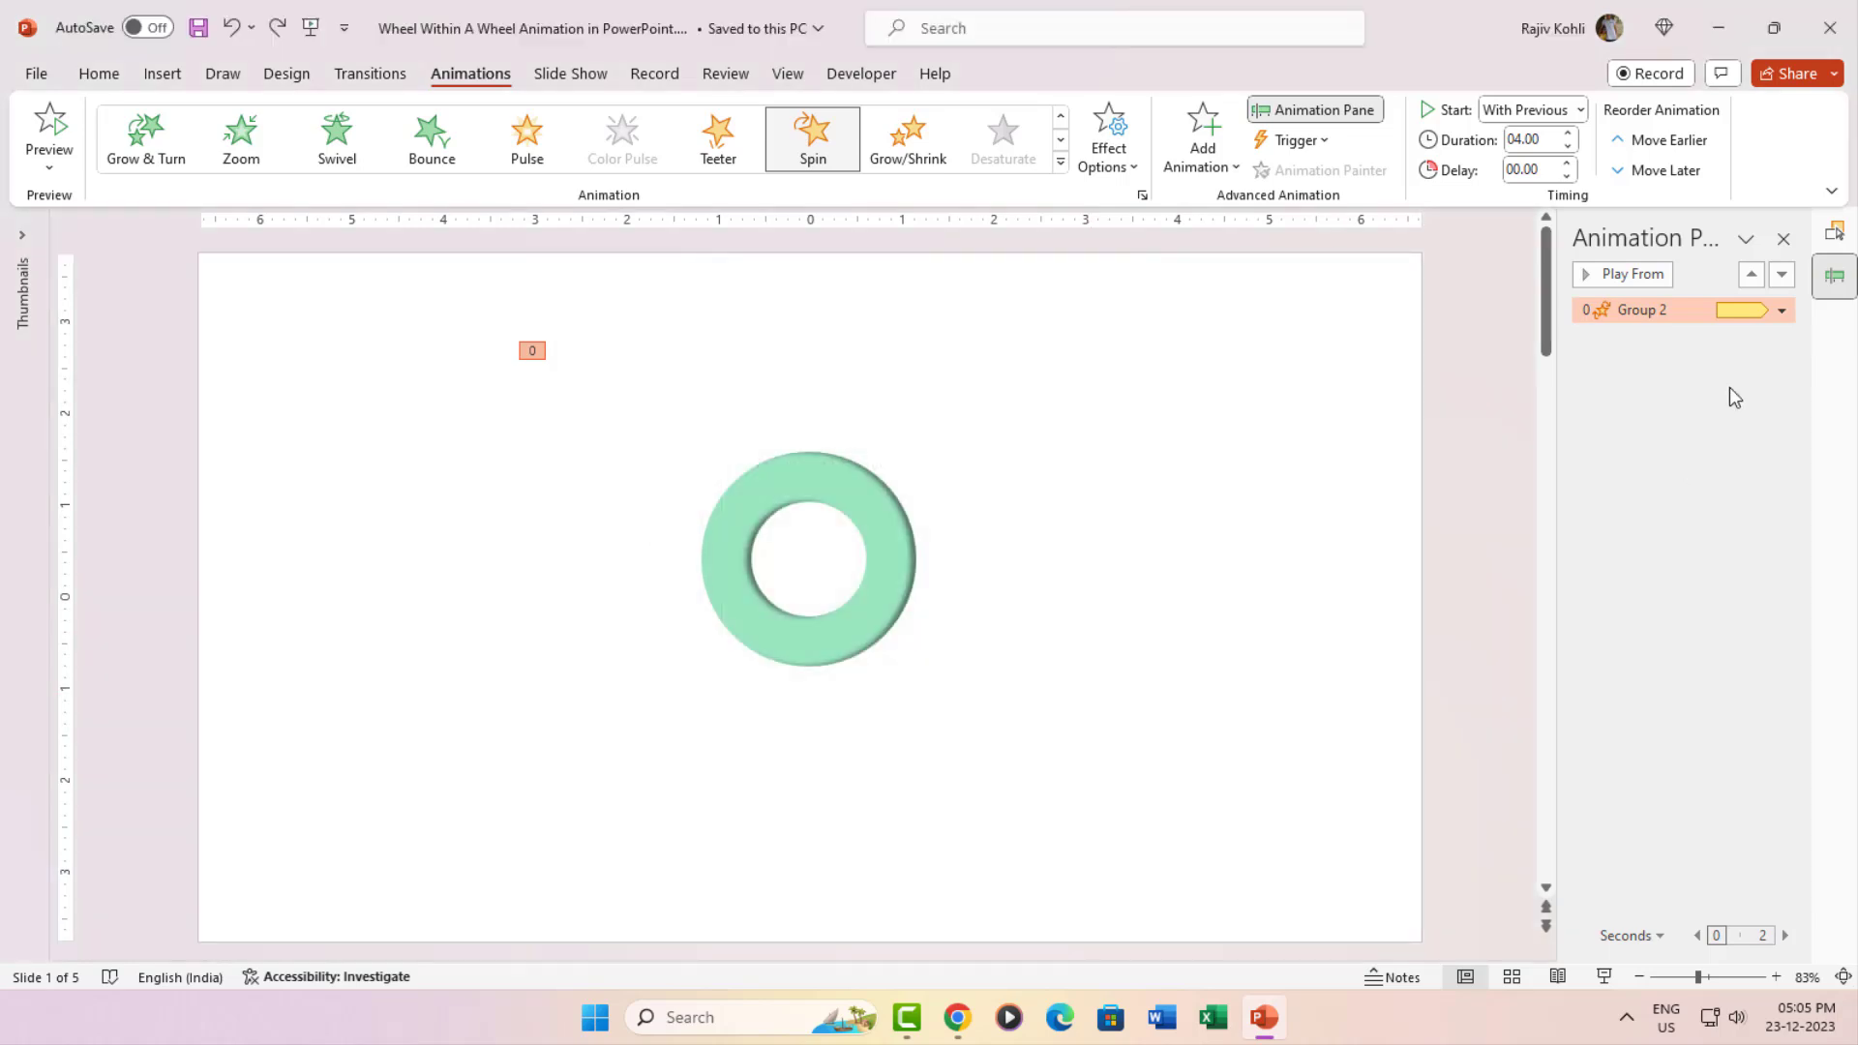
- Make Group 1 visible again and play the Group 1 and Group 2 spins together
click(1833, 230)
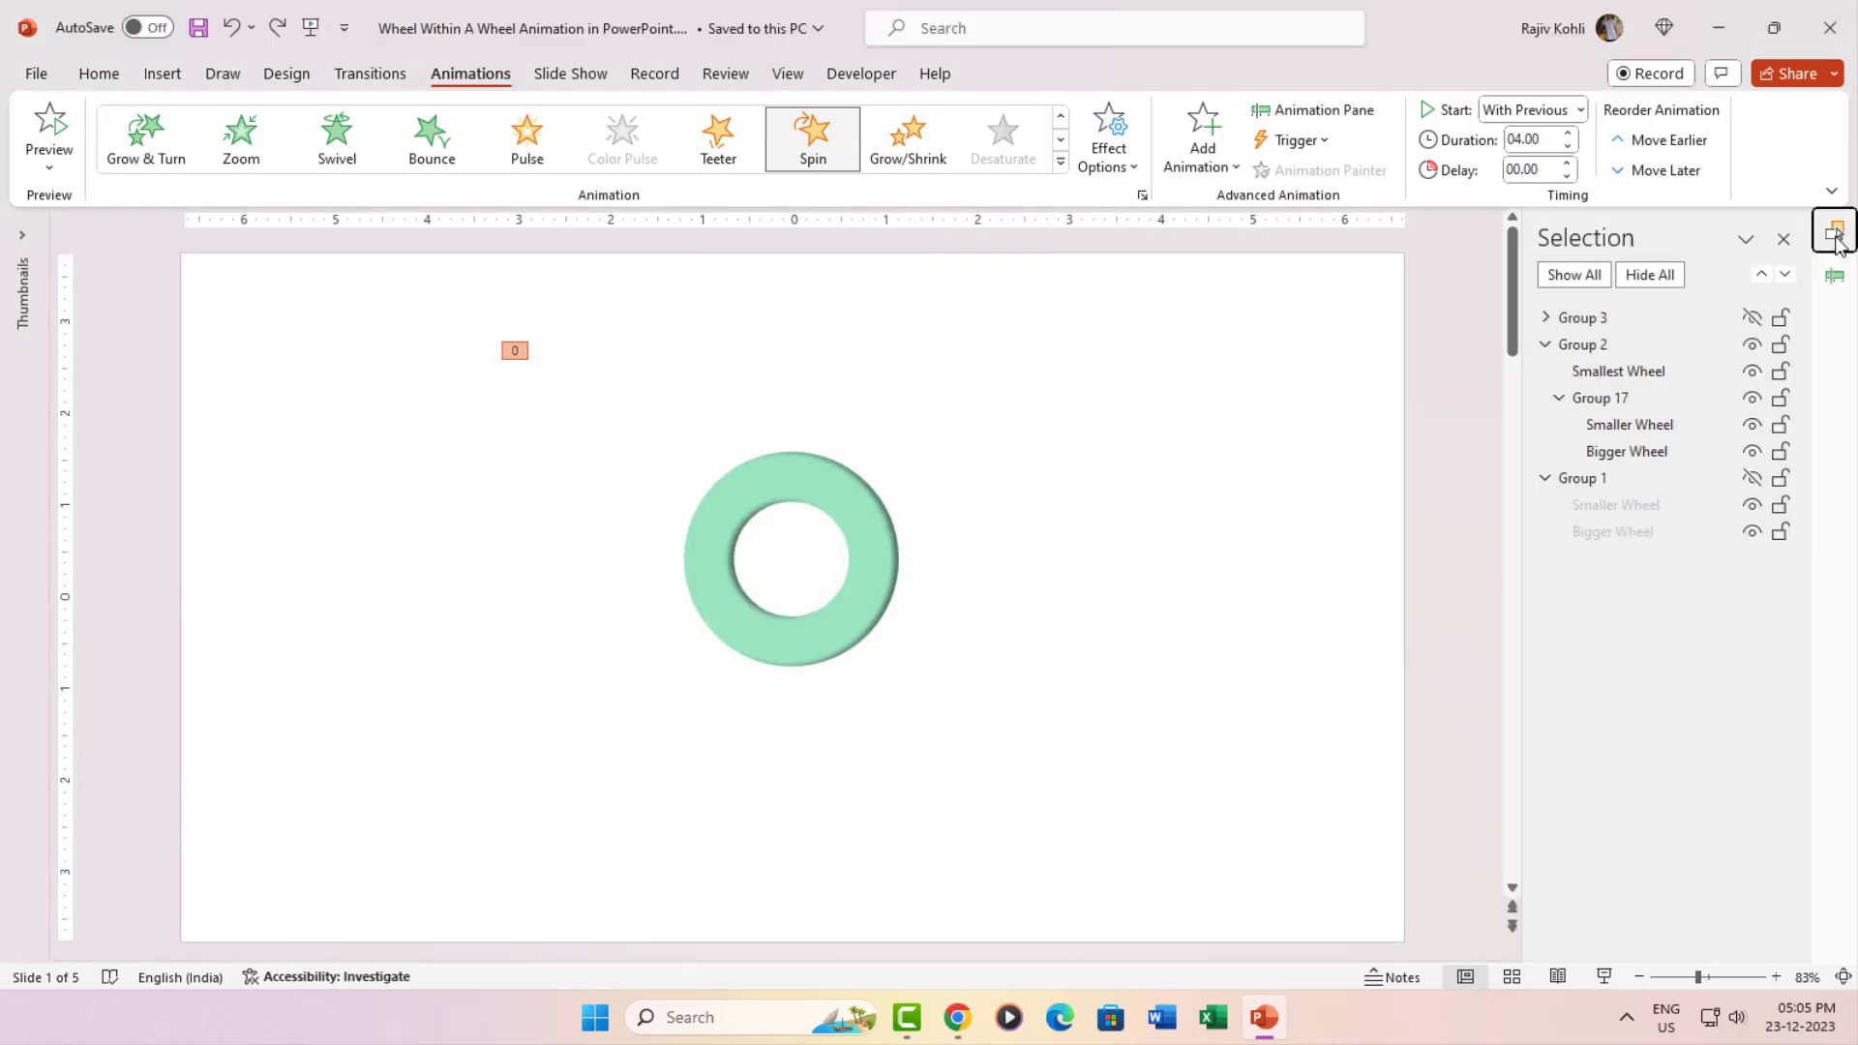
click(1753, 478)
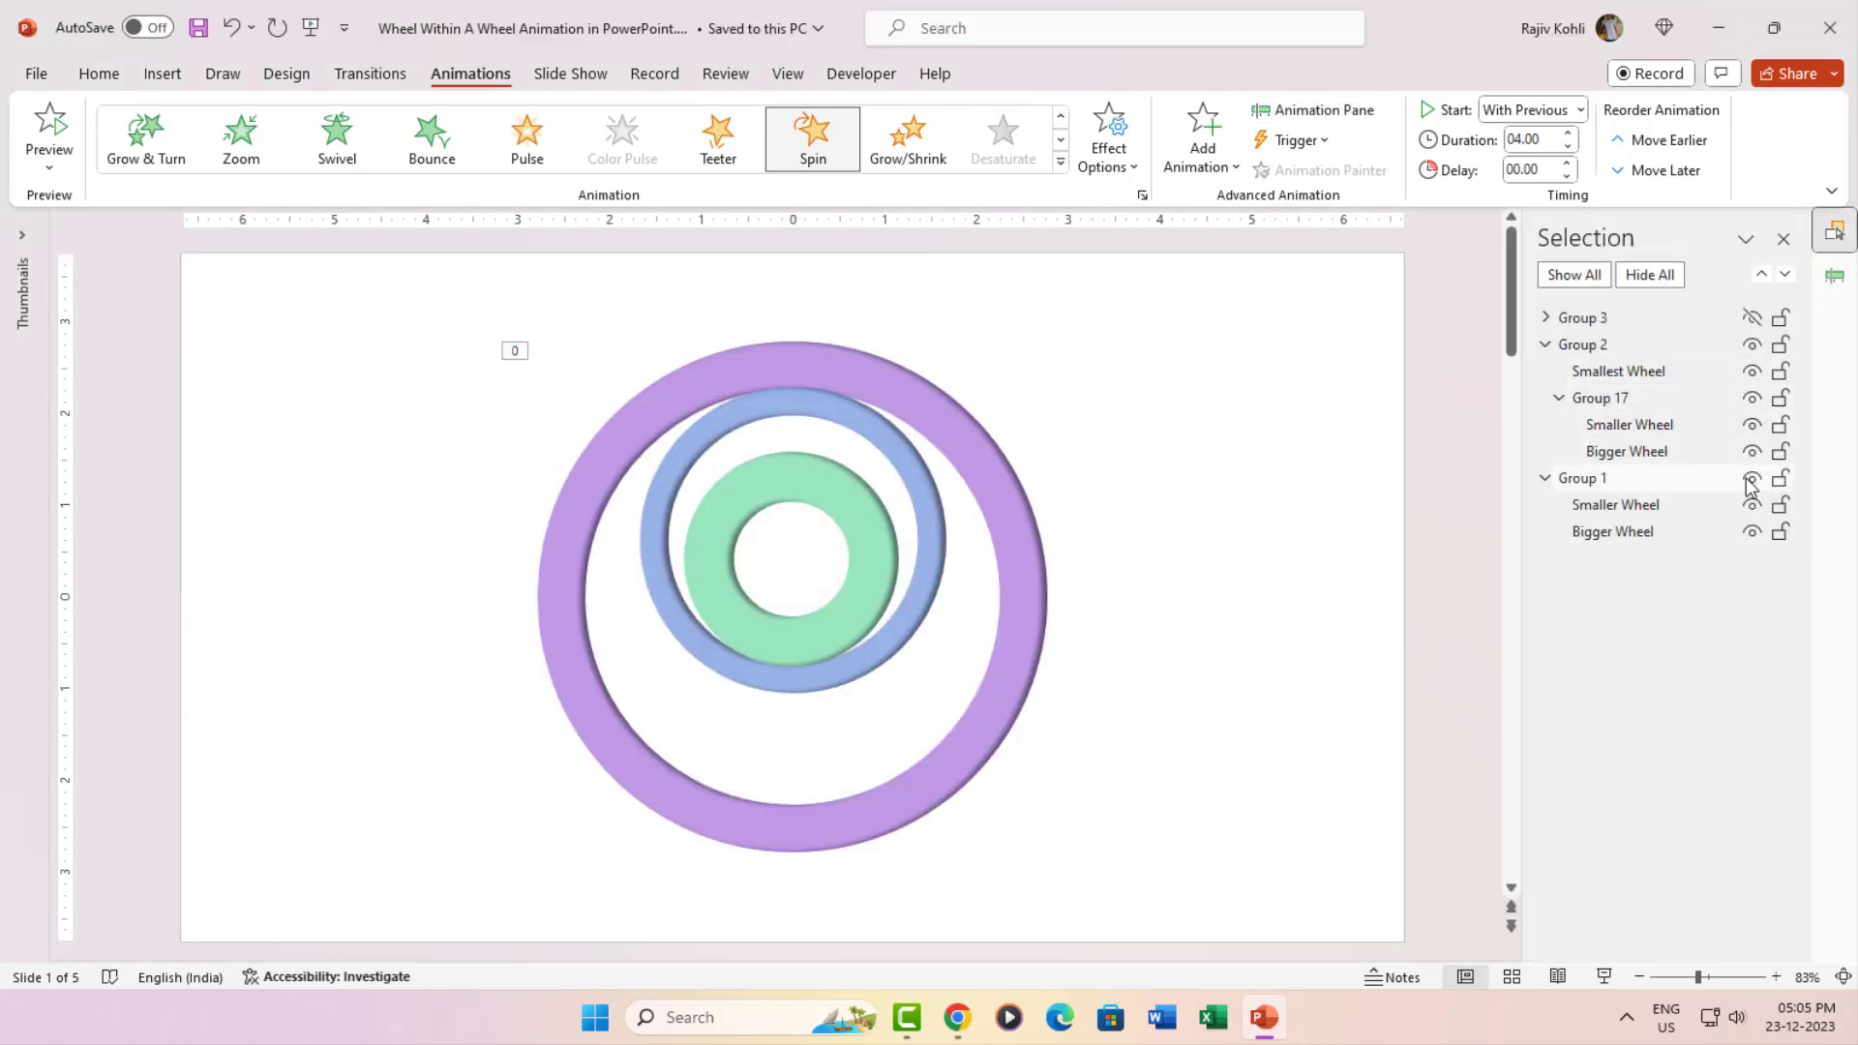
click(1835, 276)
click(1632, 354)
click(1618, 275)
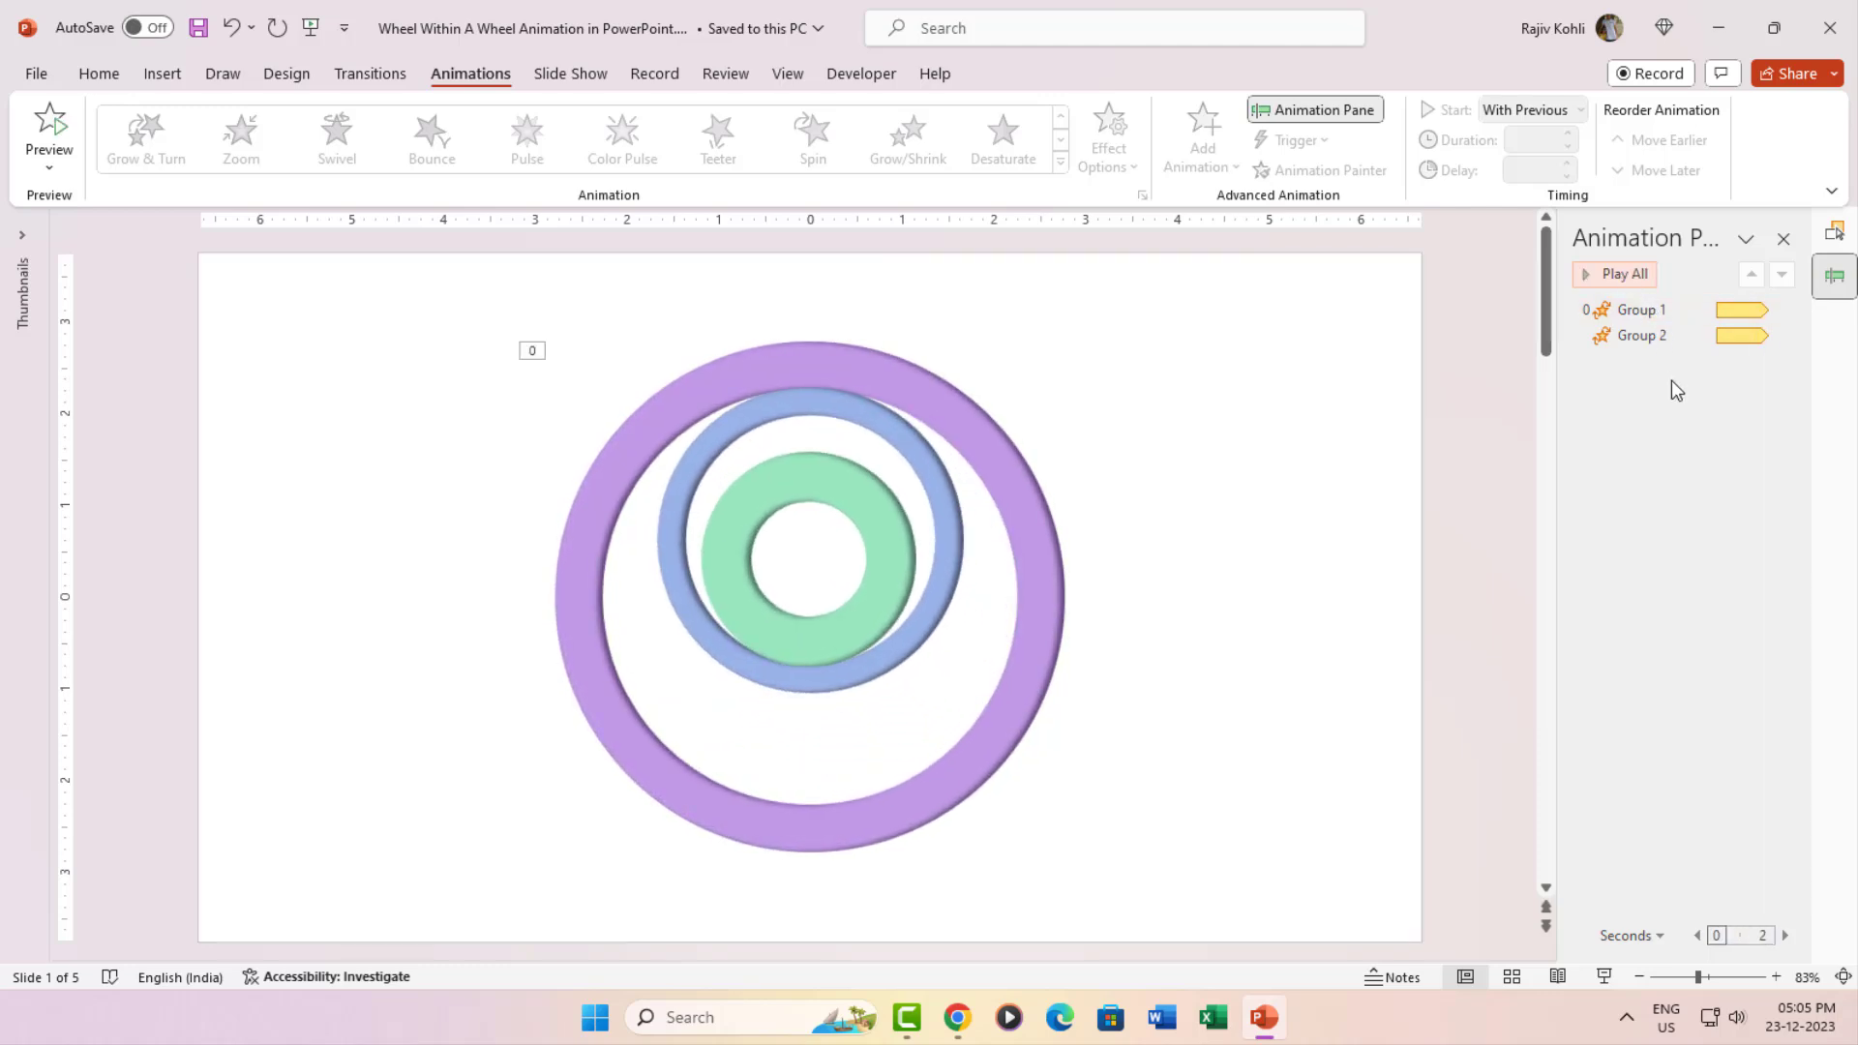
- Expand and unhide Group 3, then select its Bigger, Smaller, Smallest and Tinnest Wheels
click(1835, 233)
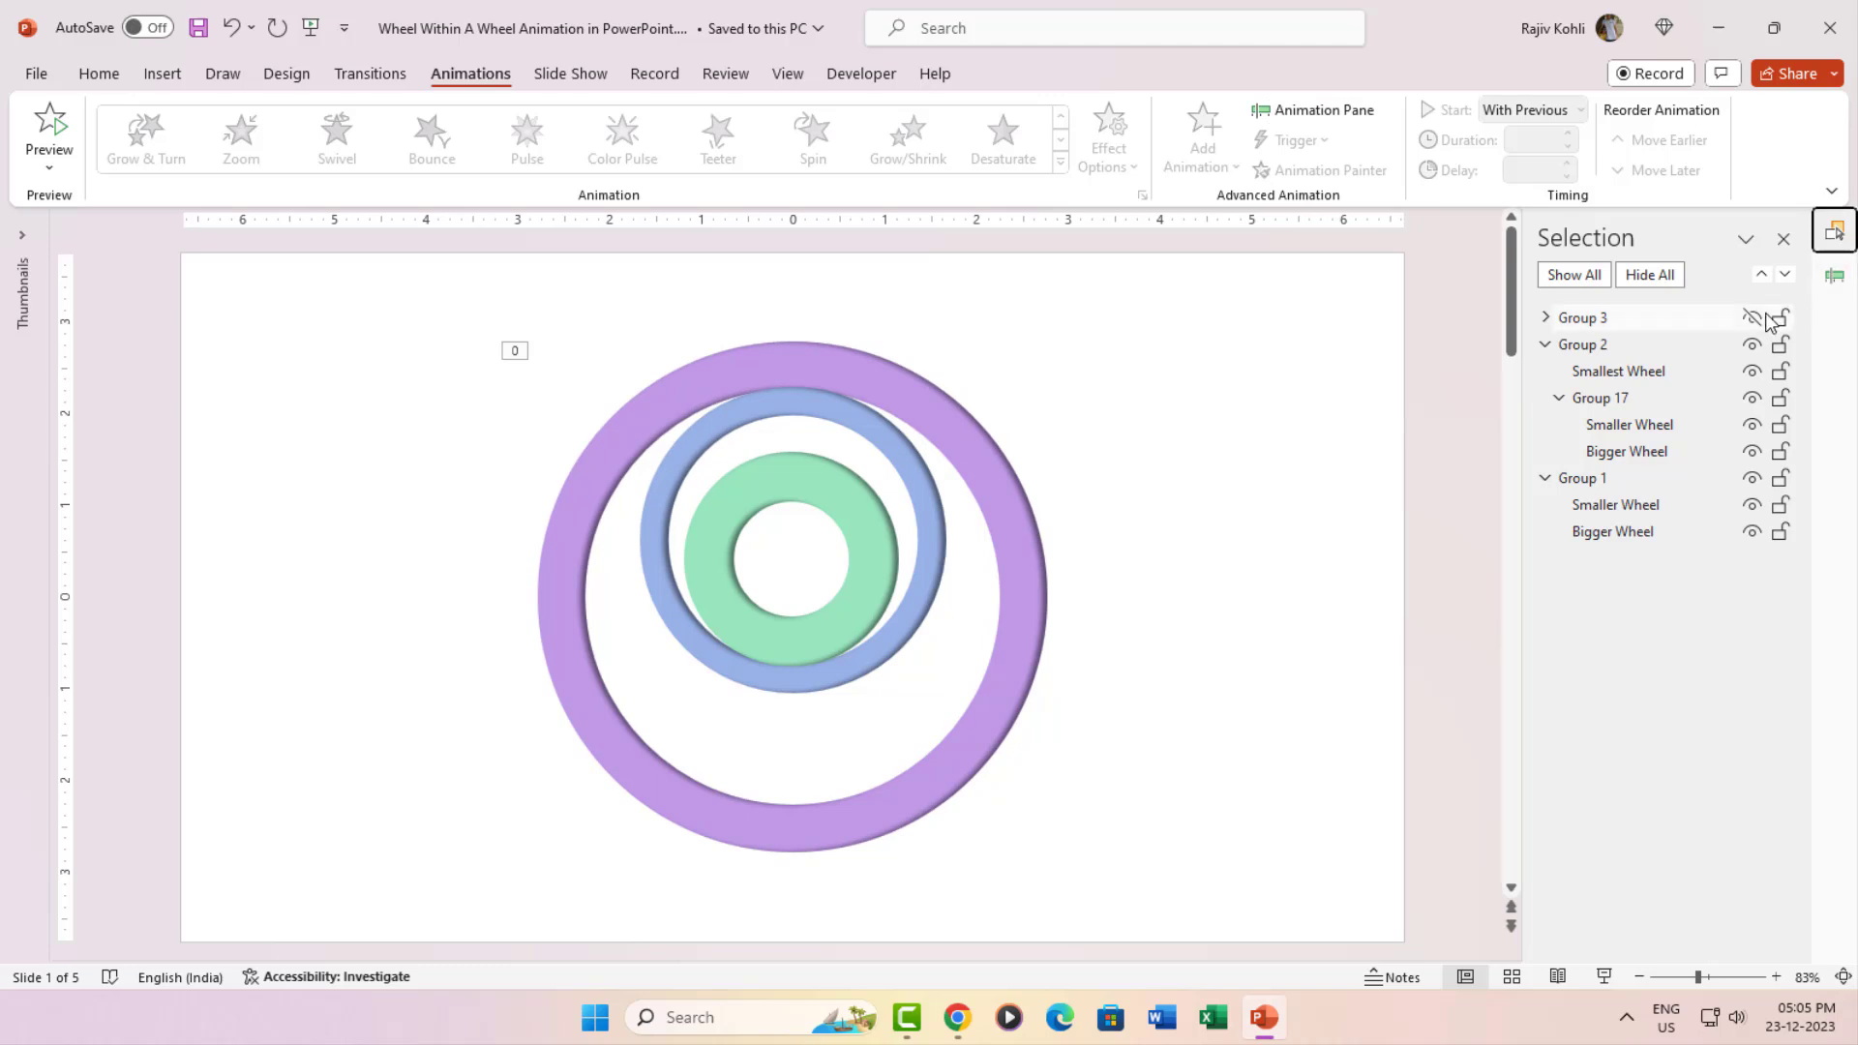
click(1546, 317)
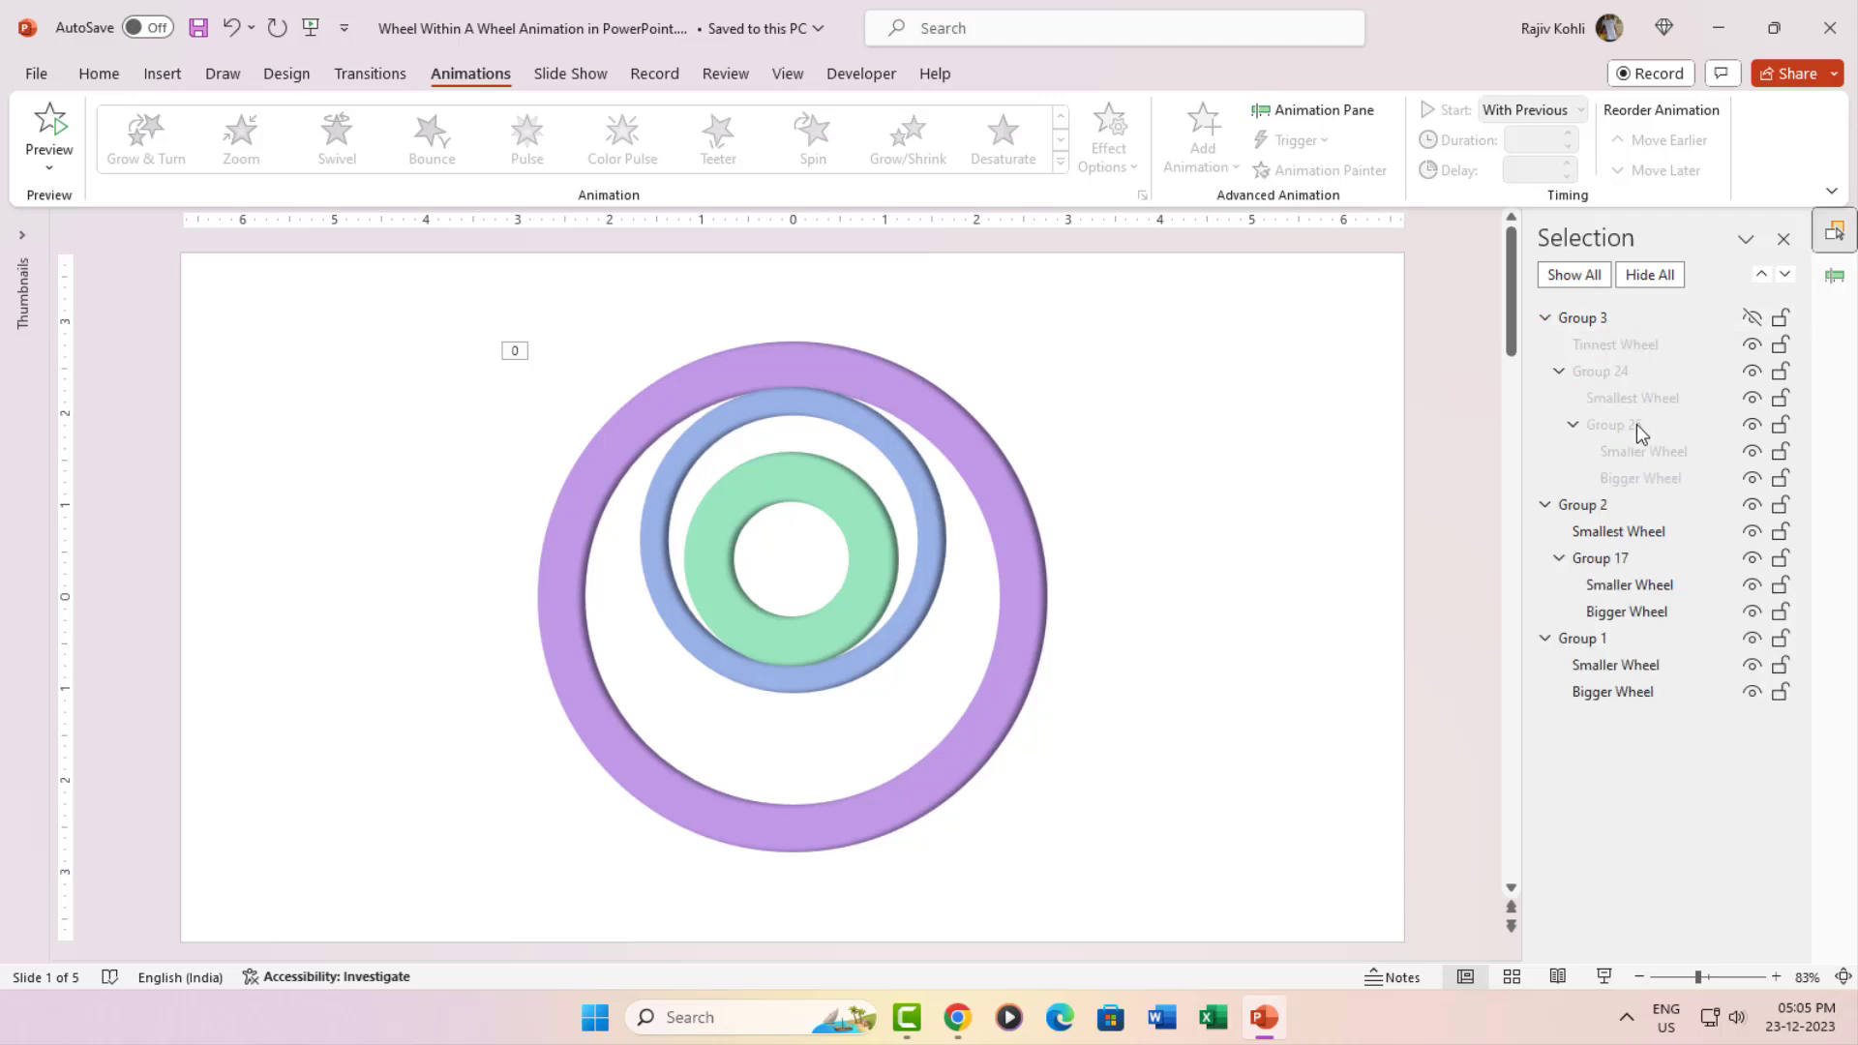
click(1750, 318)
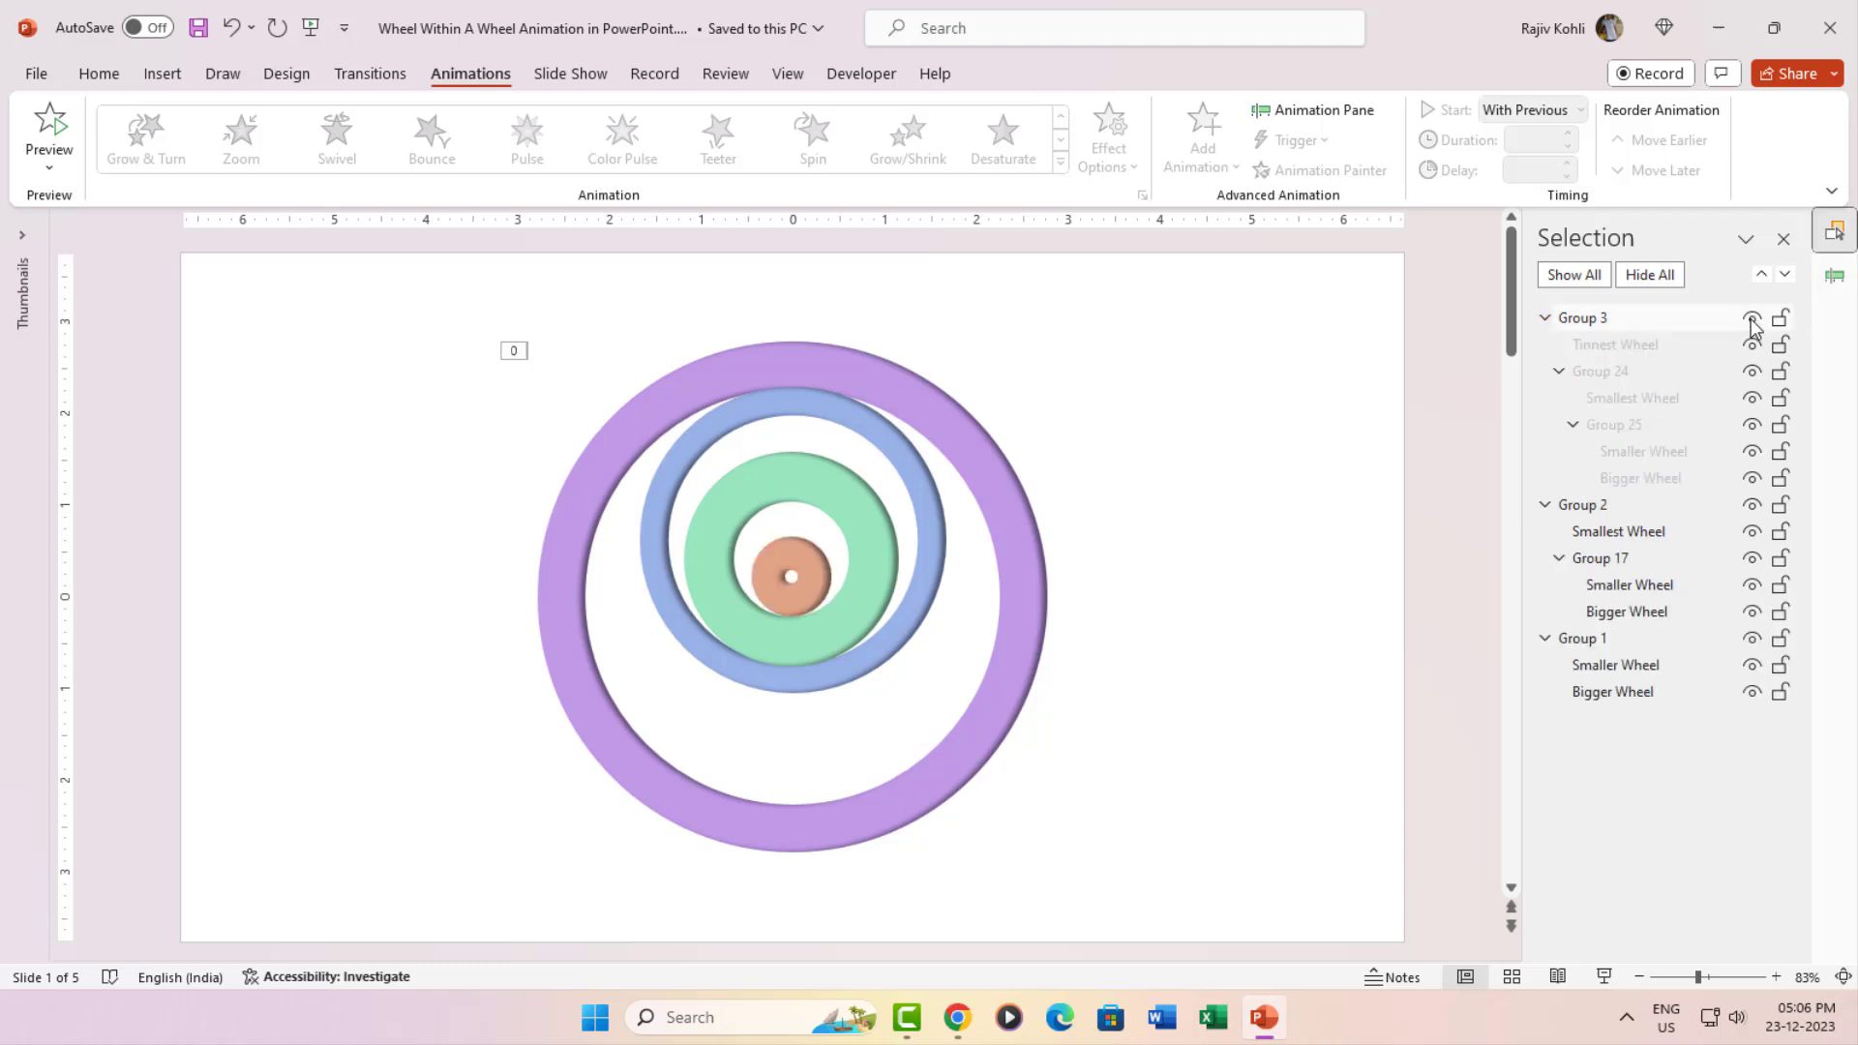
click(1632, 478)
click(1635, 452)
click(1633, 398)
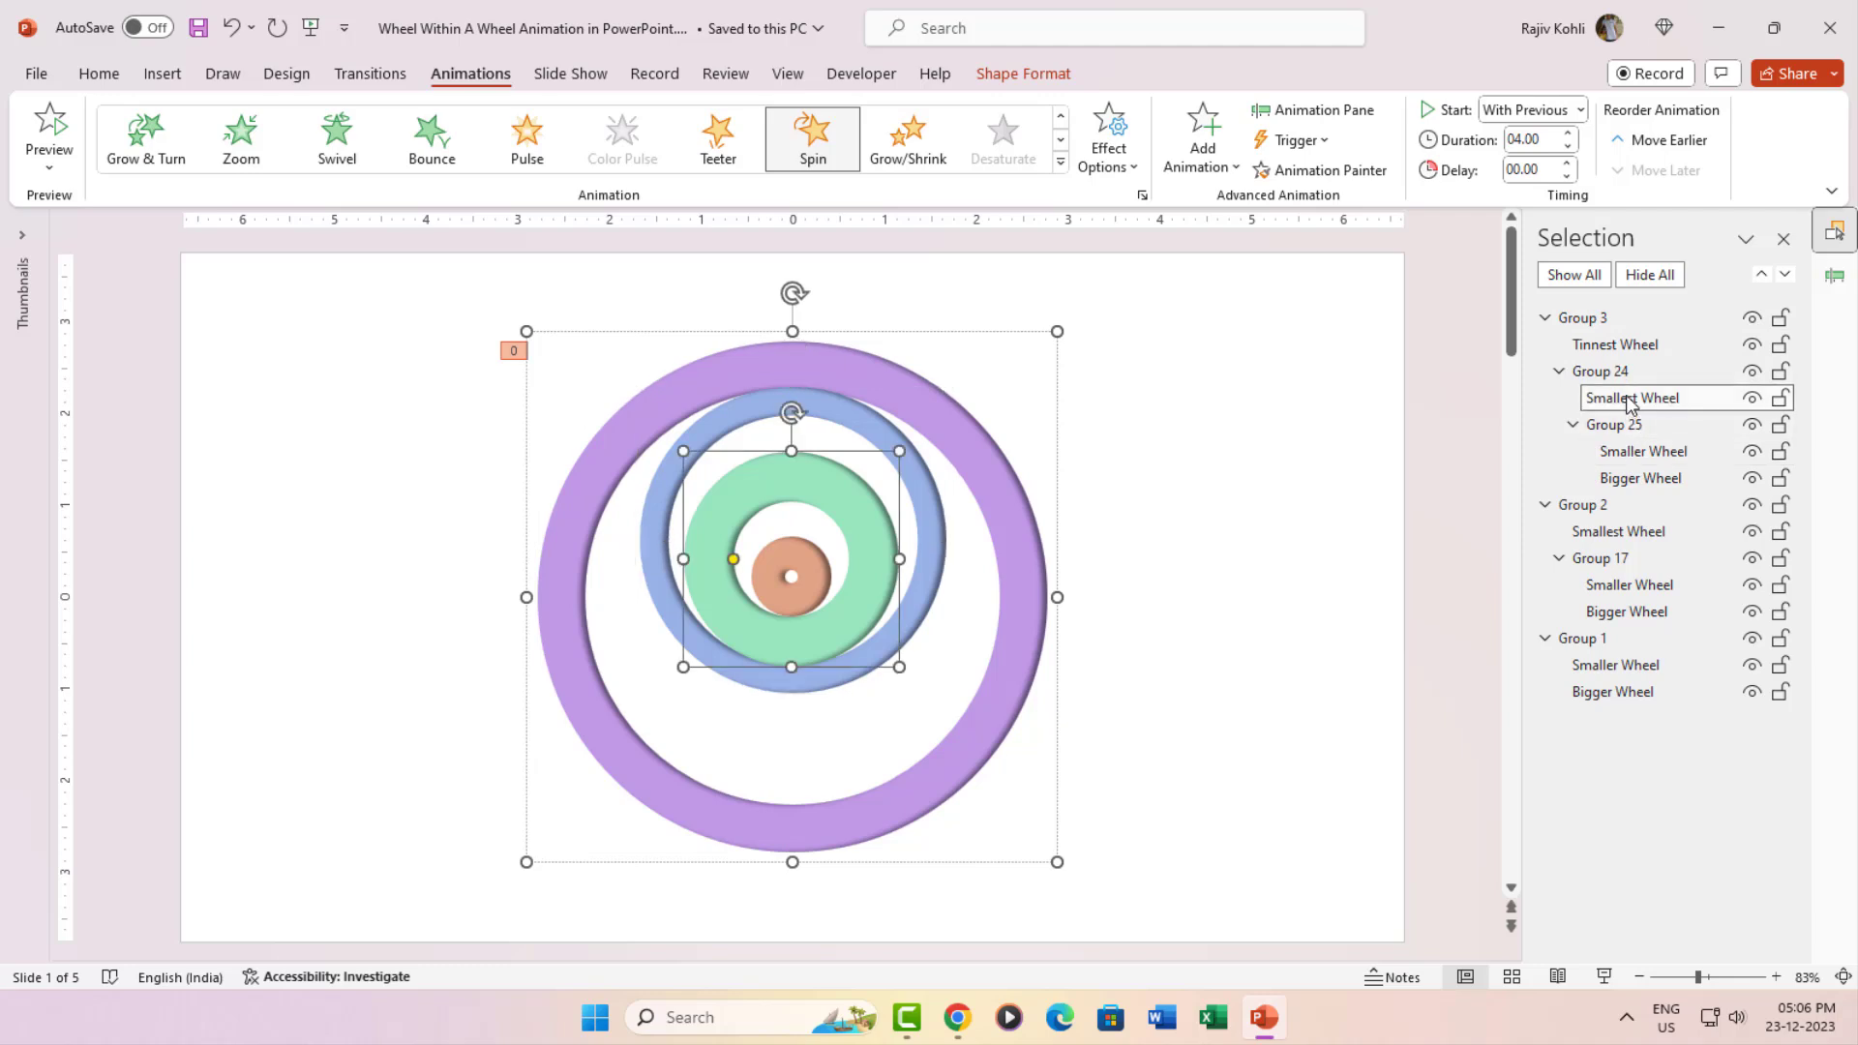
click(1613, 347)
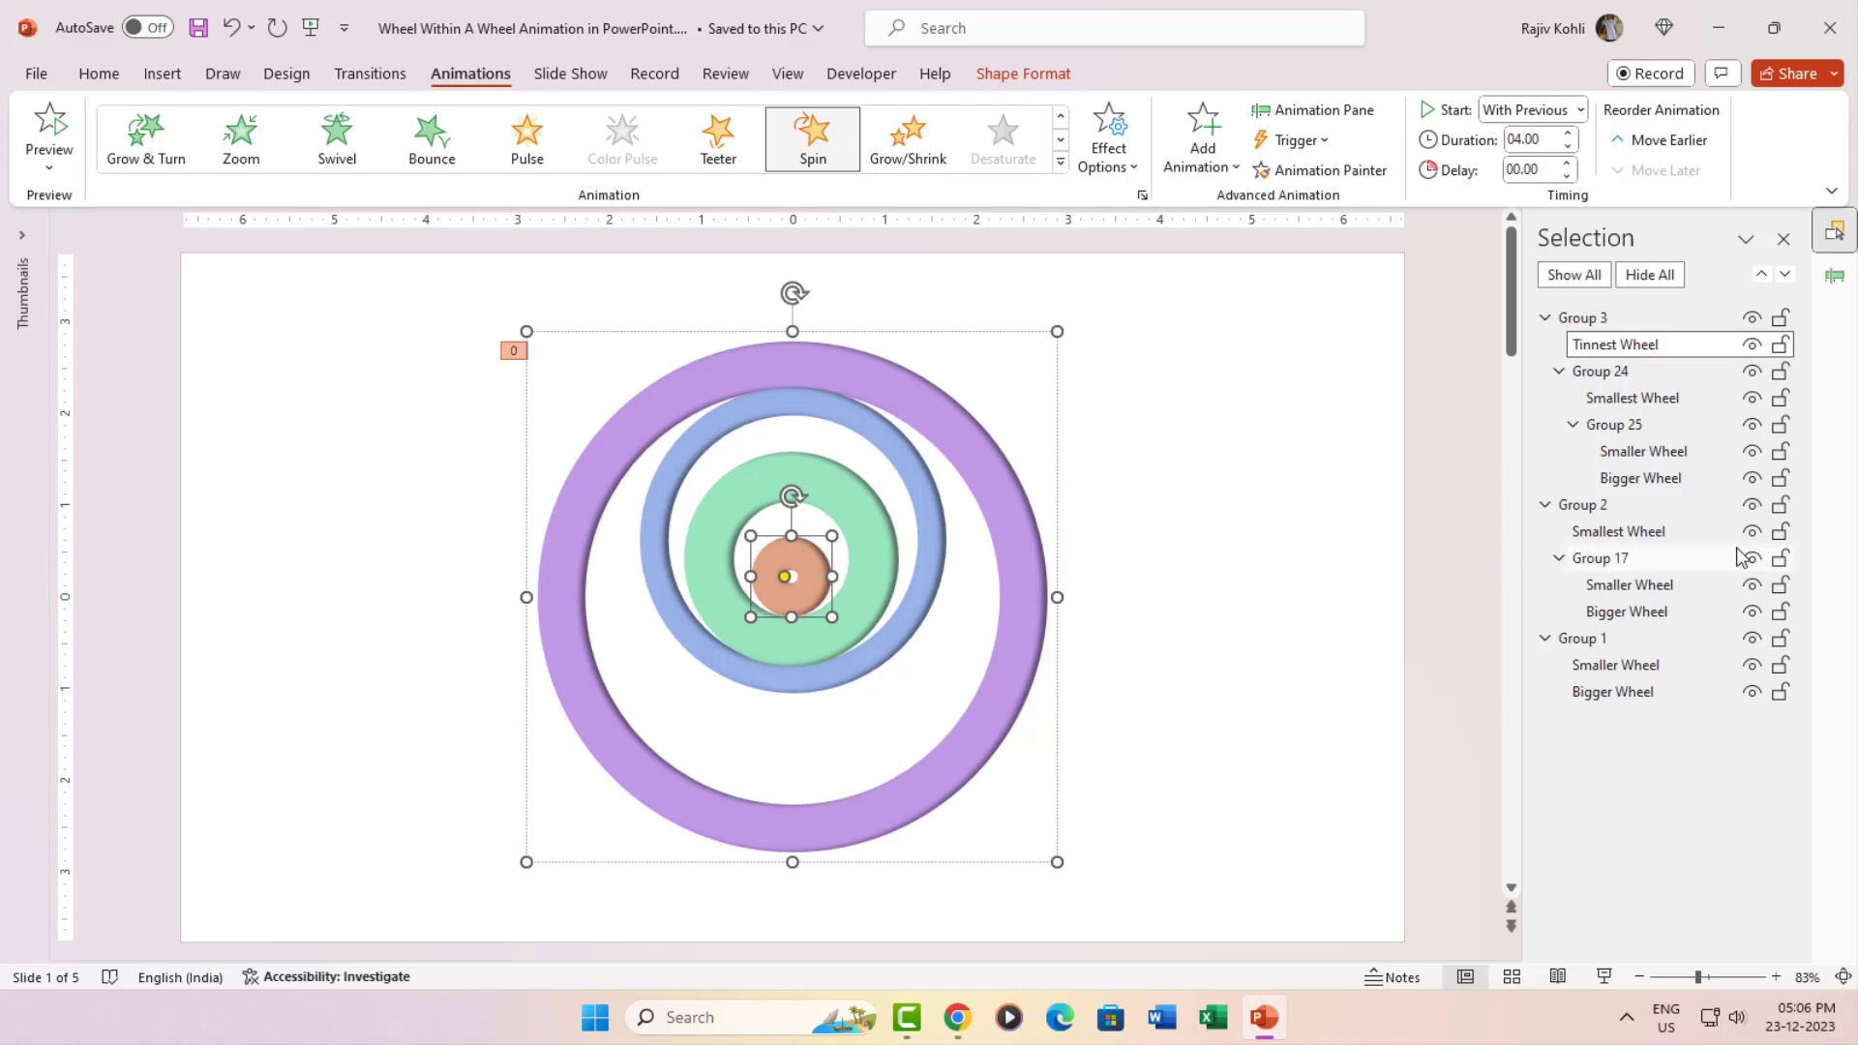
- Toggle Group 2 and Group 1 visibility off and back on
click(1753, 507)
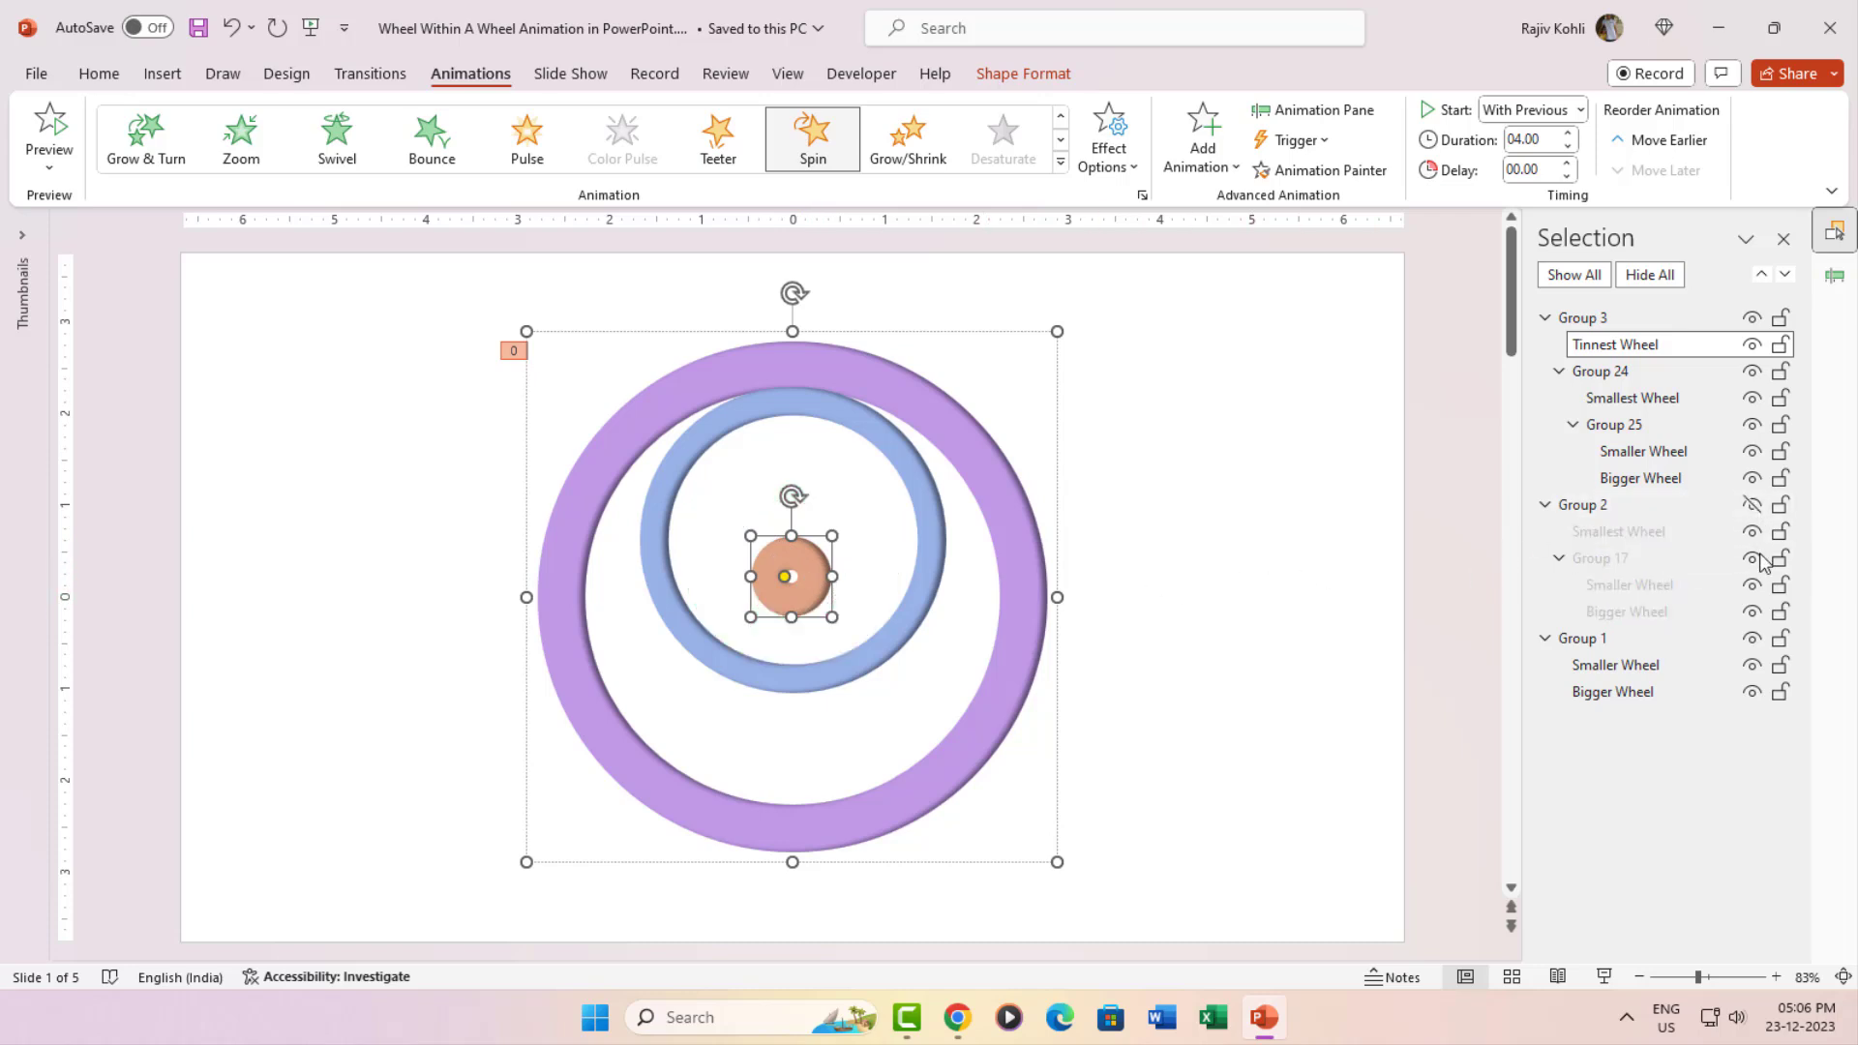
click(1753, 639)
click(1754, 638)
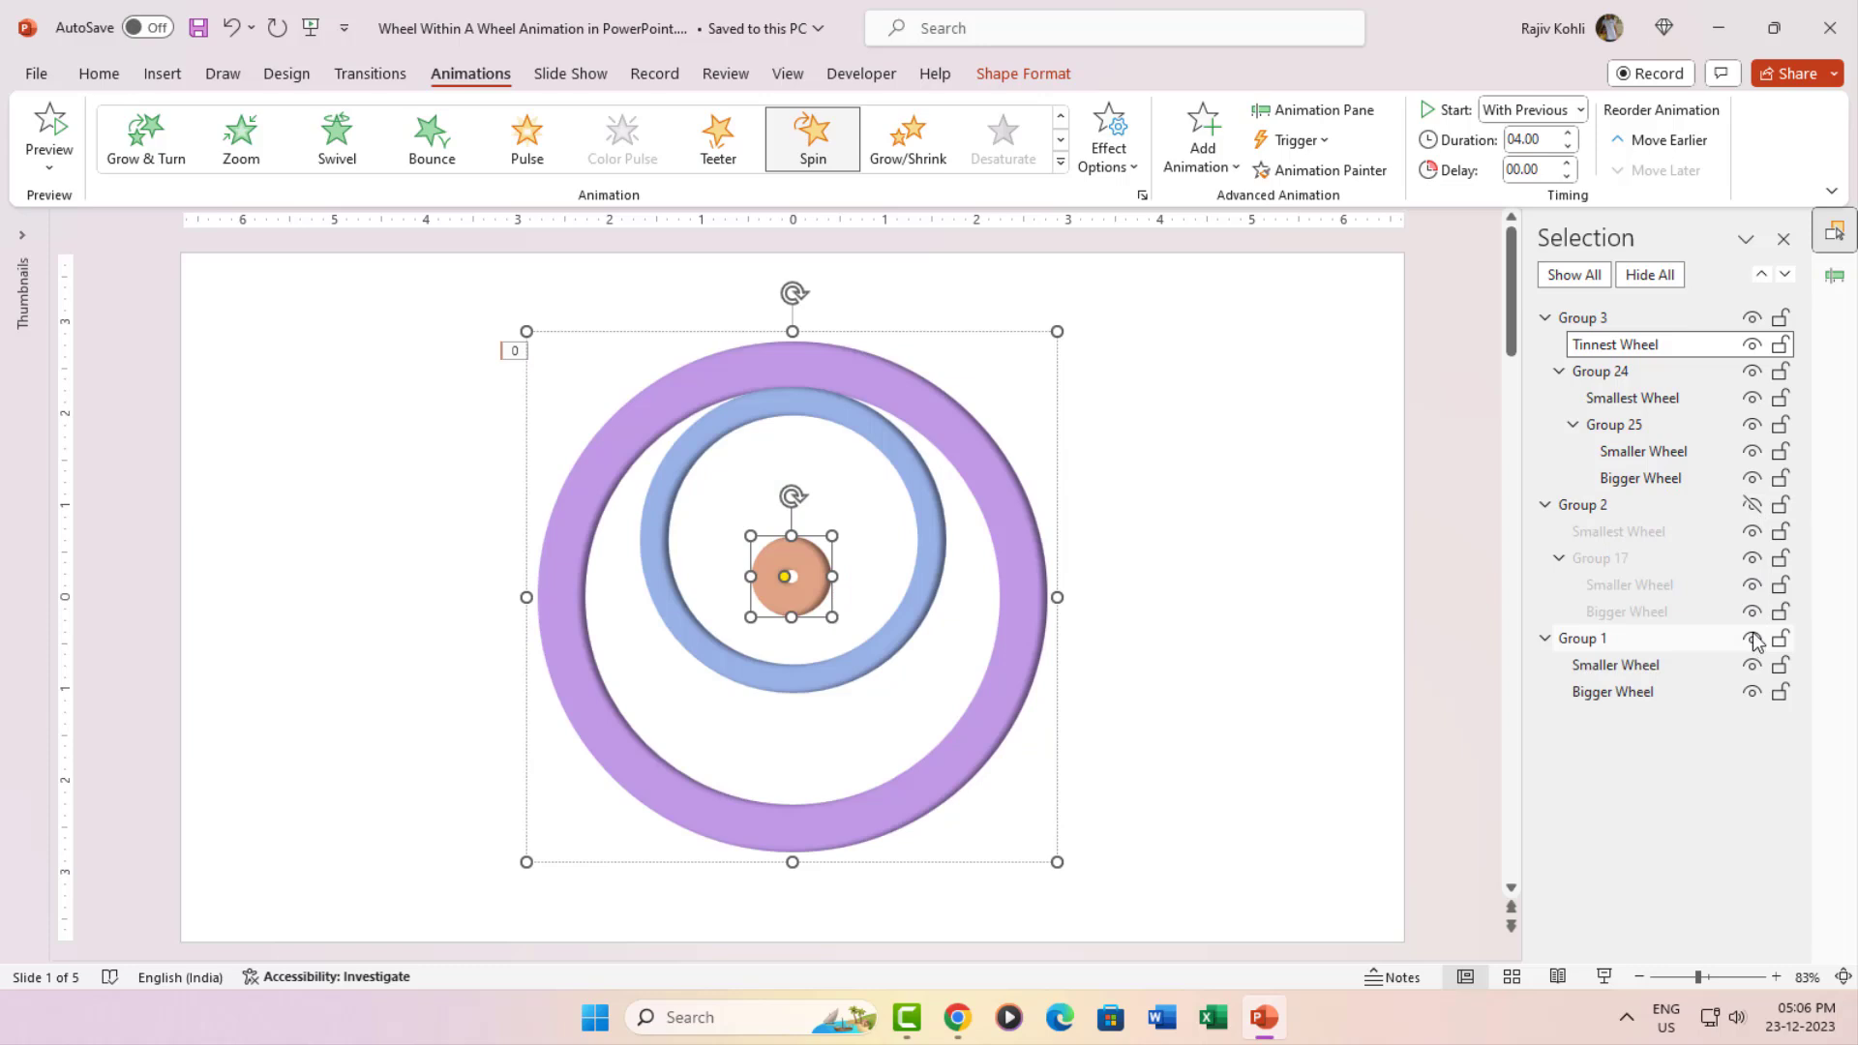
click(1753, 506)
- Deselect everything and play all spin animations for Groups 1, 2 and 3 together
click(1834, 276)
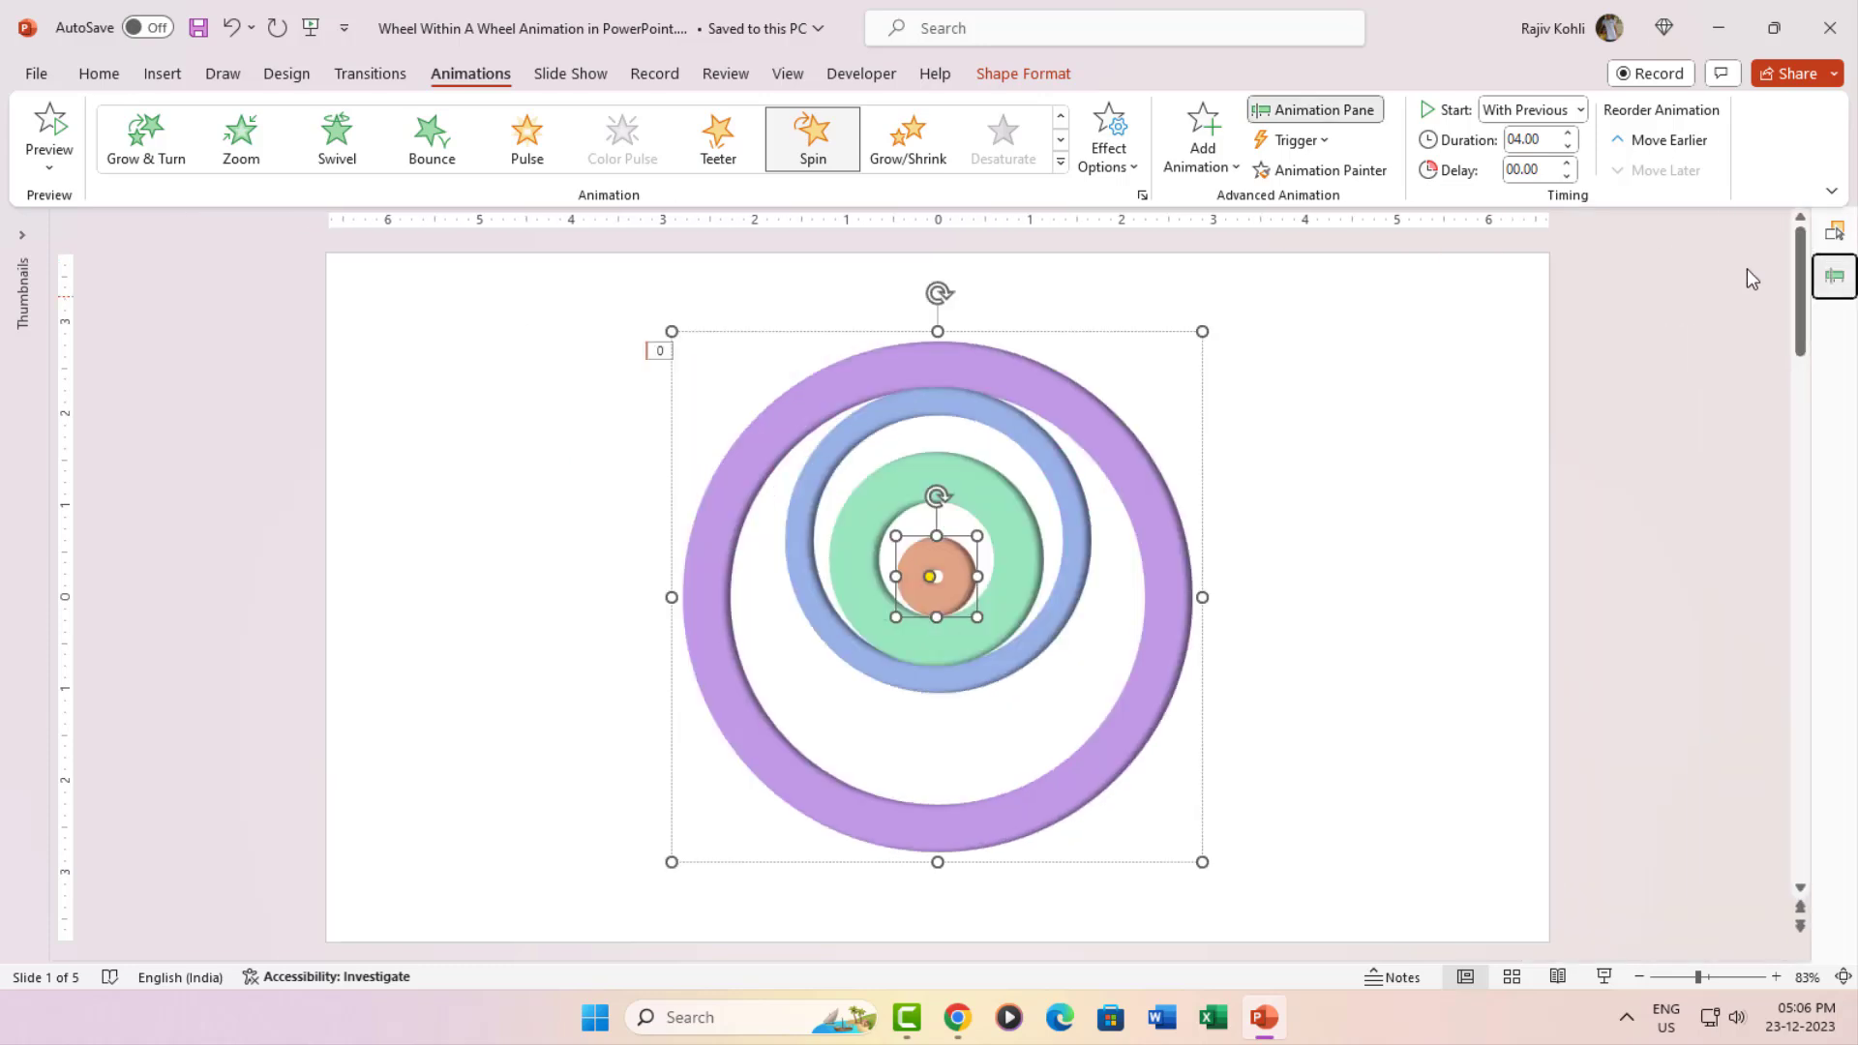
click(1834, 275)
click(1683, 405)
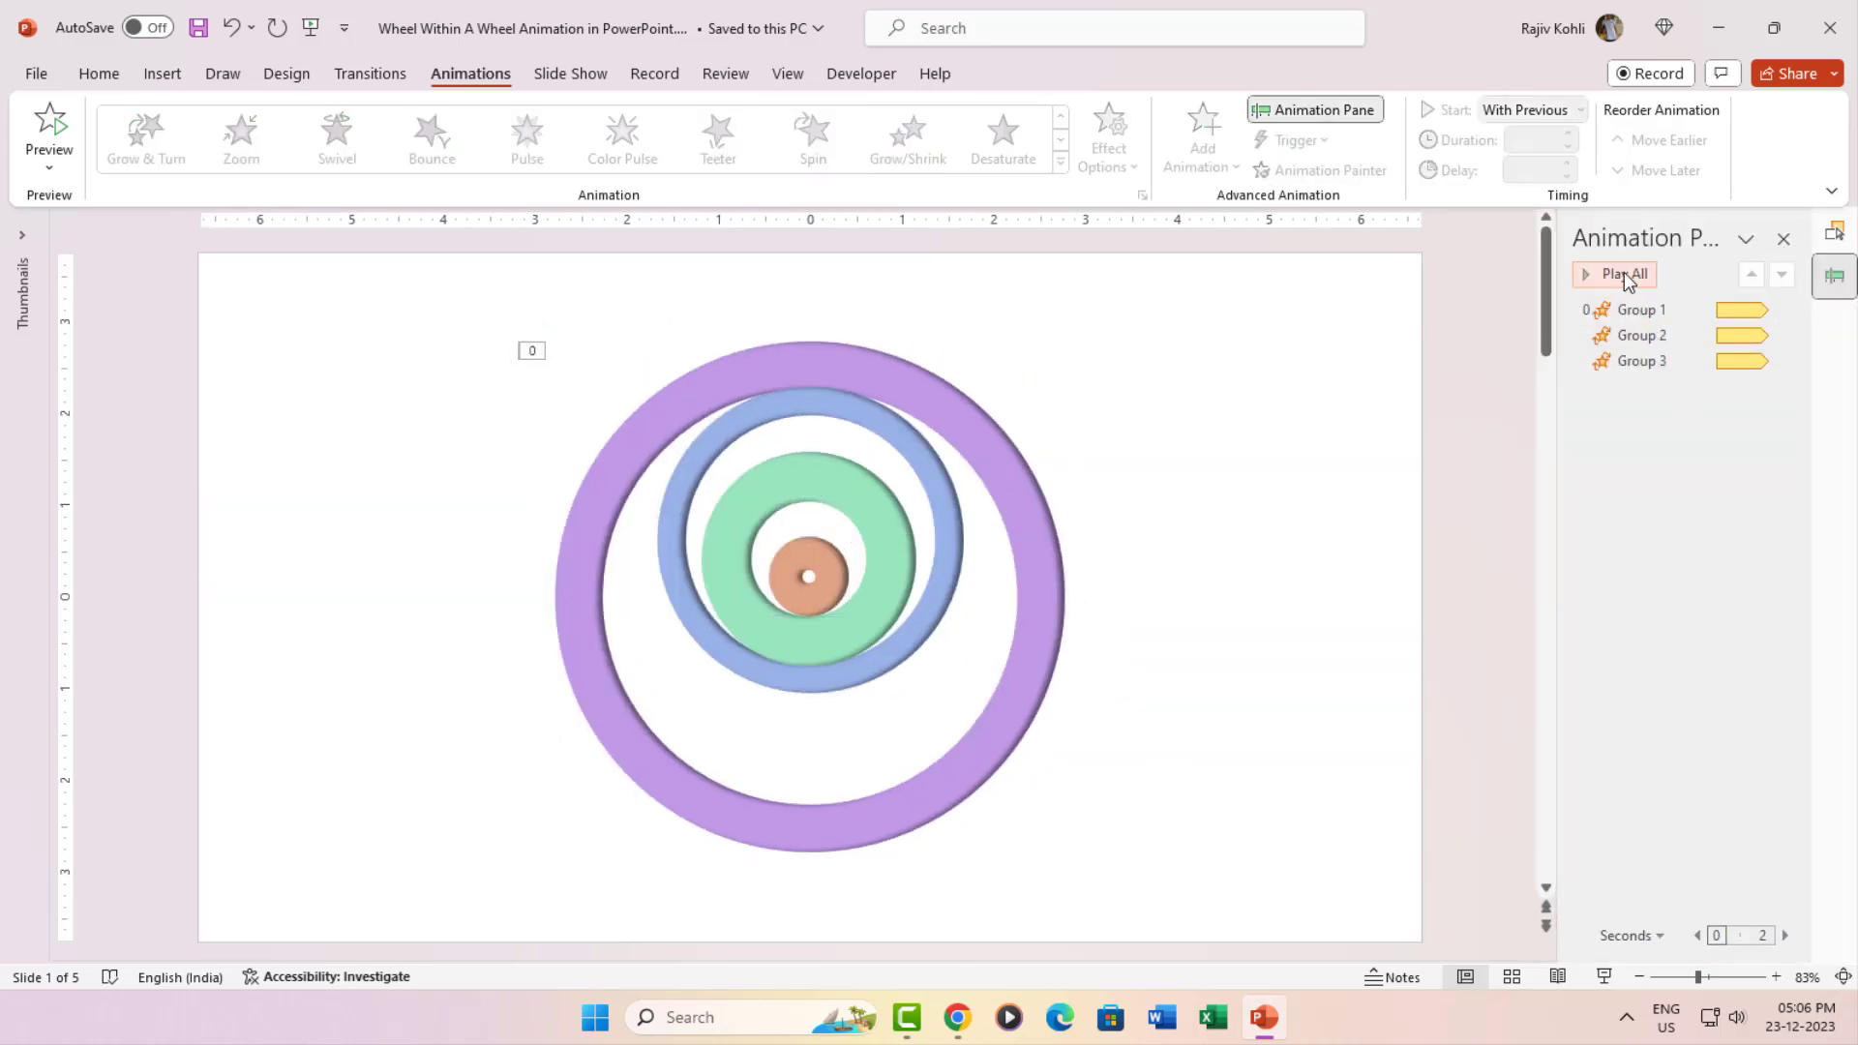
click(1624, 274)
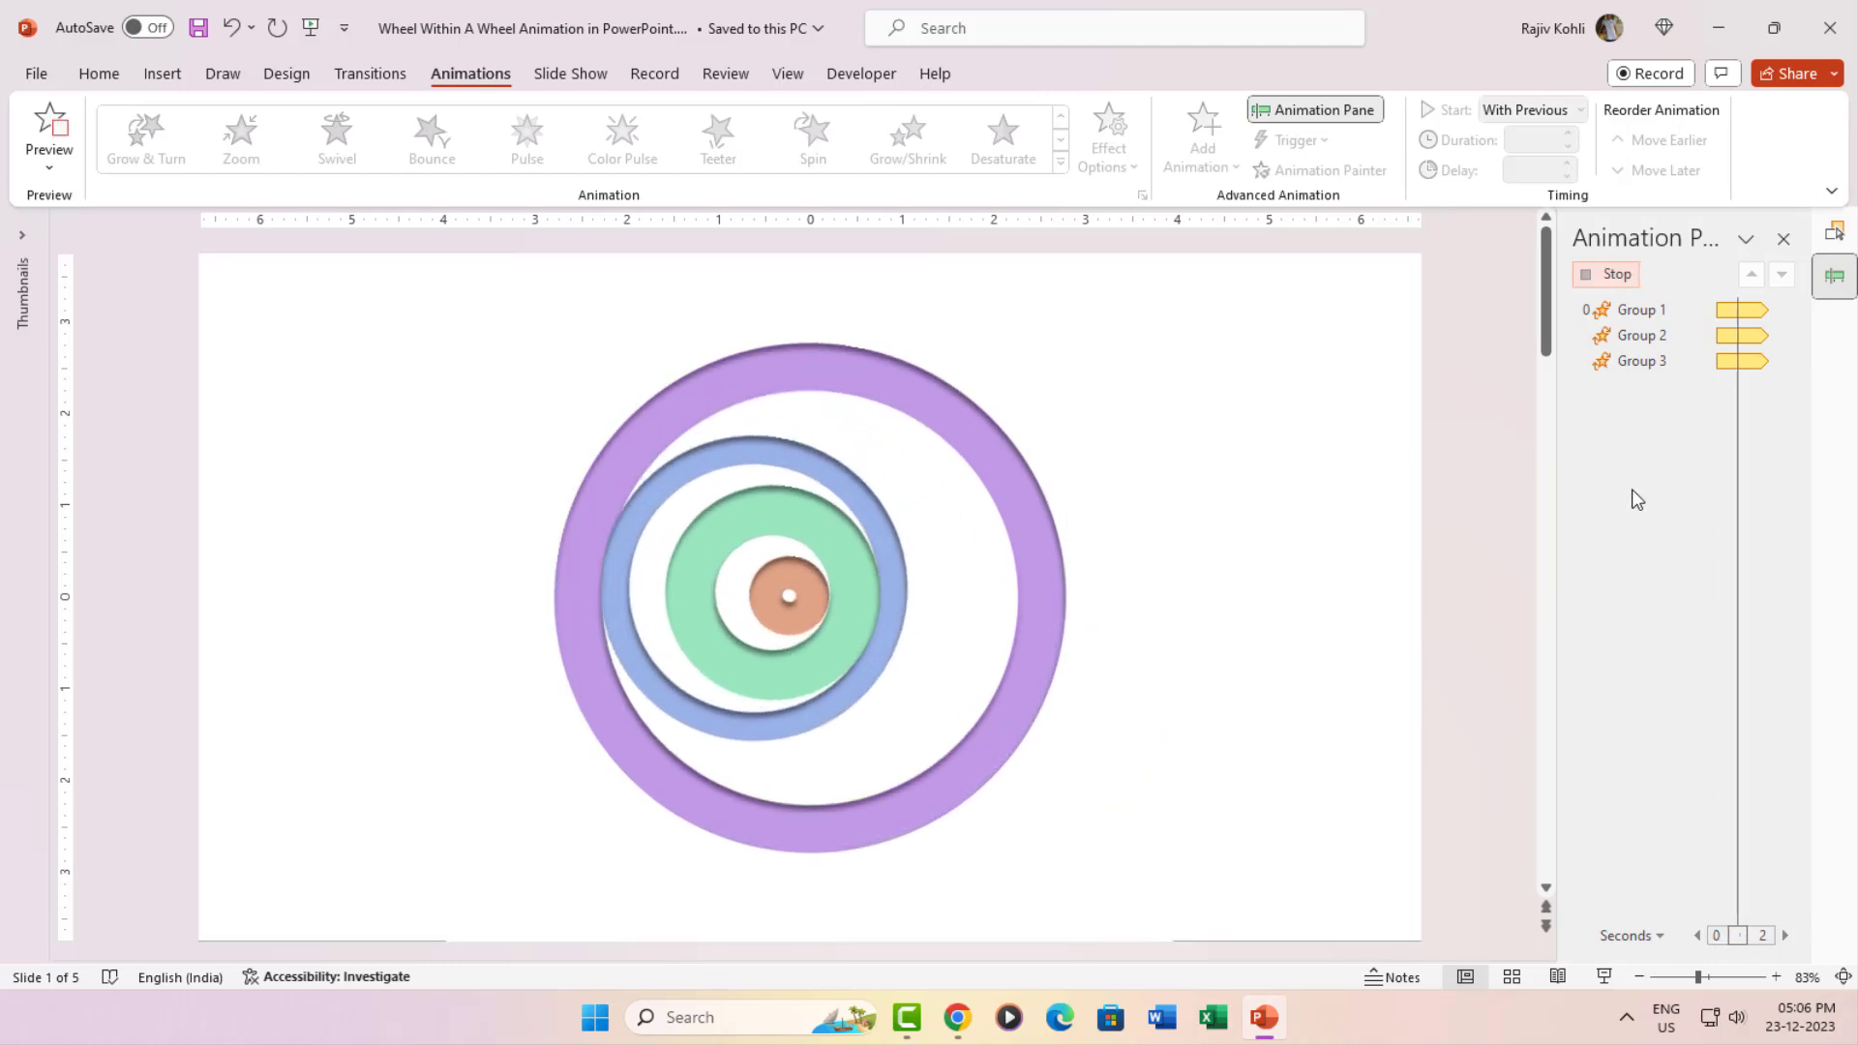